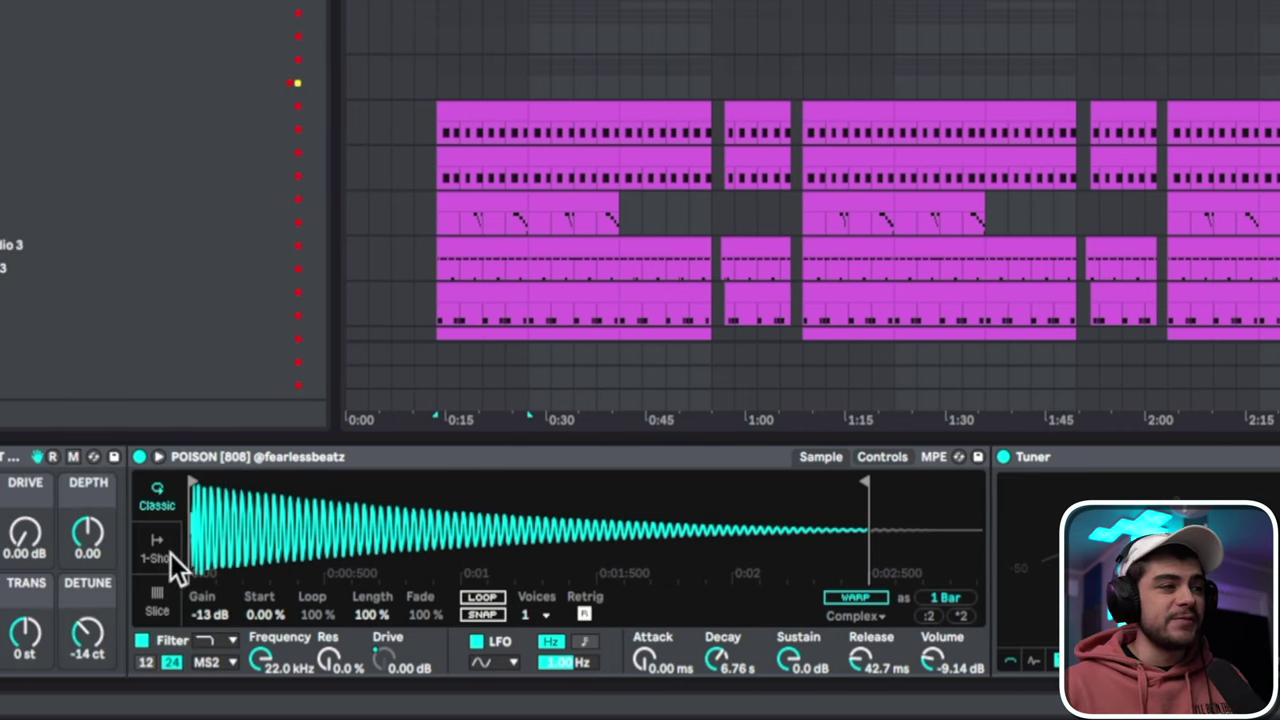
# Set the POISON 808 in Simpler to 1-Shot, playing its full 2-bar length with a 729 ms fade-out.
pyautogui.click(163, 550)
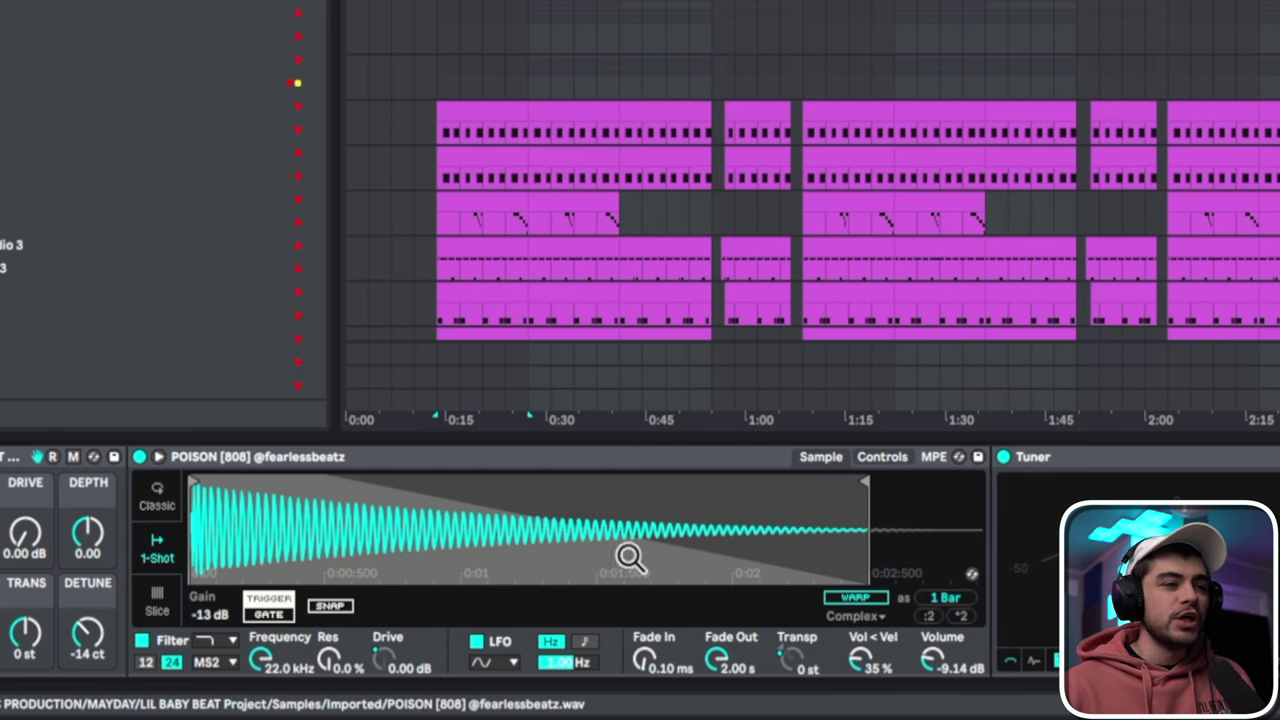
pyautogui.moveTo(715, 668); pyautogui.dragTo(716, 710)
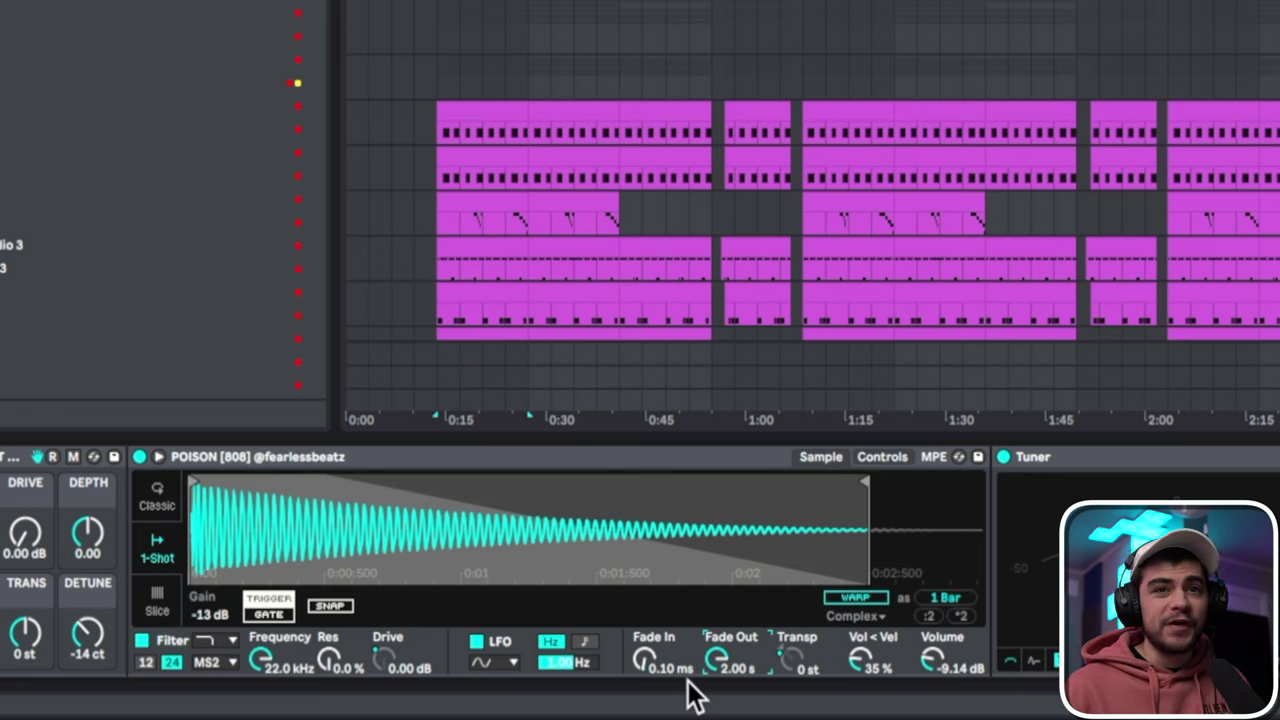
pyautogui.moveTo(865, 485)
pyautogui.mouseDown()
pyautogui.moveTo(871, 505)
pyautogui.moveTo(971, 508)
pyautogui.moveTo(760, 514)
pyautogui.moveTo(956, 522)
pyautogui.mouseUp()
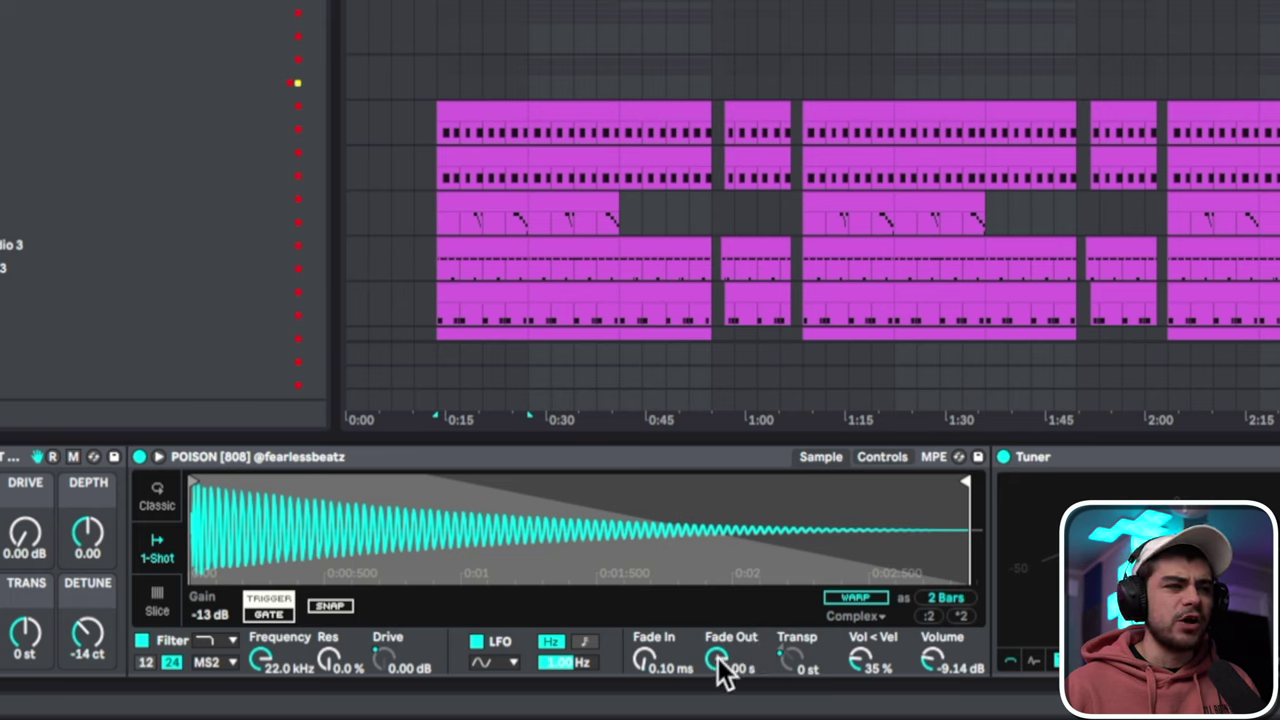
pyautogui.moveTo(722, 668); pyautogui.dragTo(722, 709)
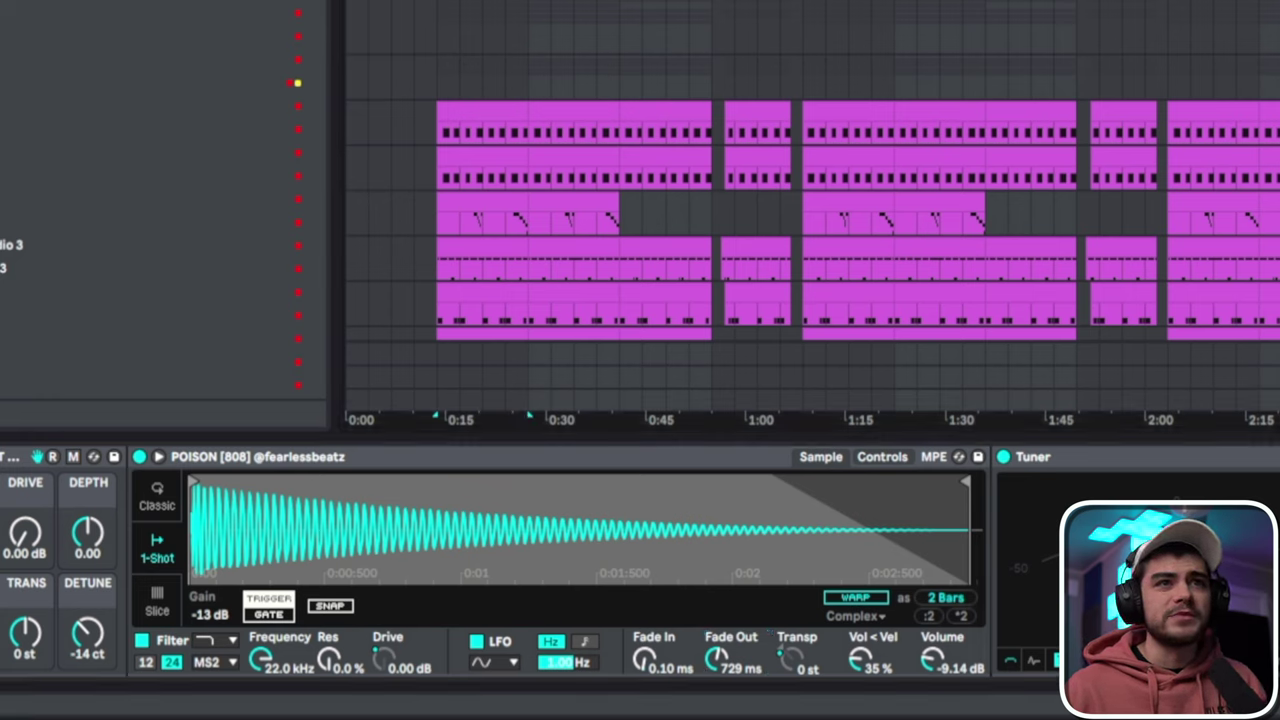
# Play the beat, lengthen the 808 fade-out to 2 seconds, and cut its end to 1 bar, then 2 beats.
pyautogui.press('space')
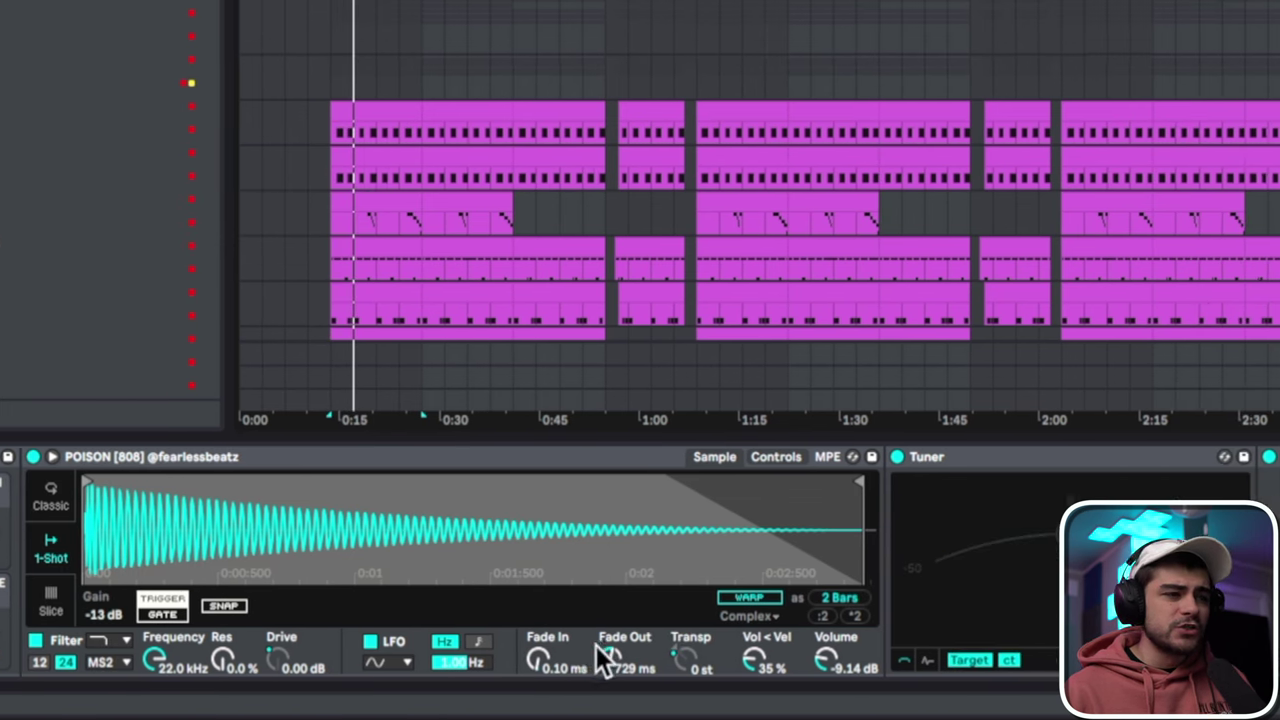
pyautogui.moveTo(596, 645); pyautogui.dragTo(614, 653)
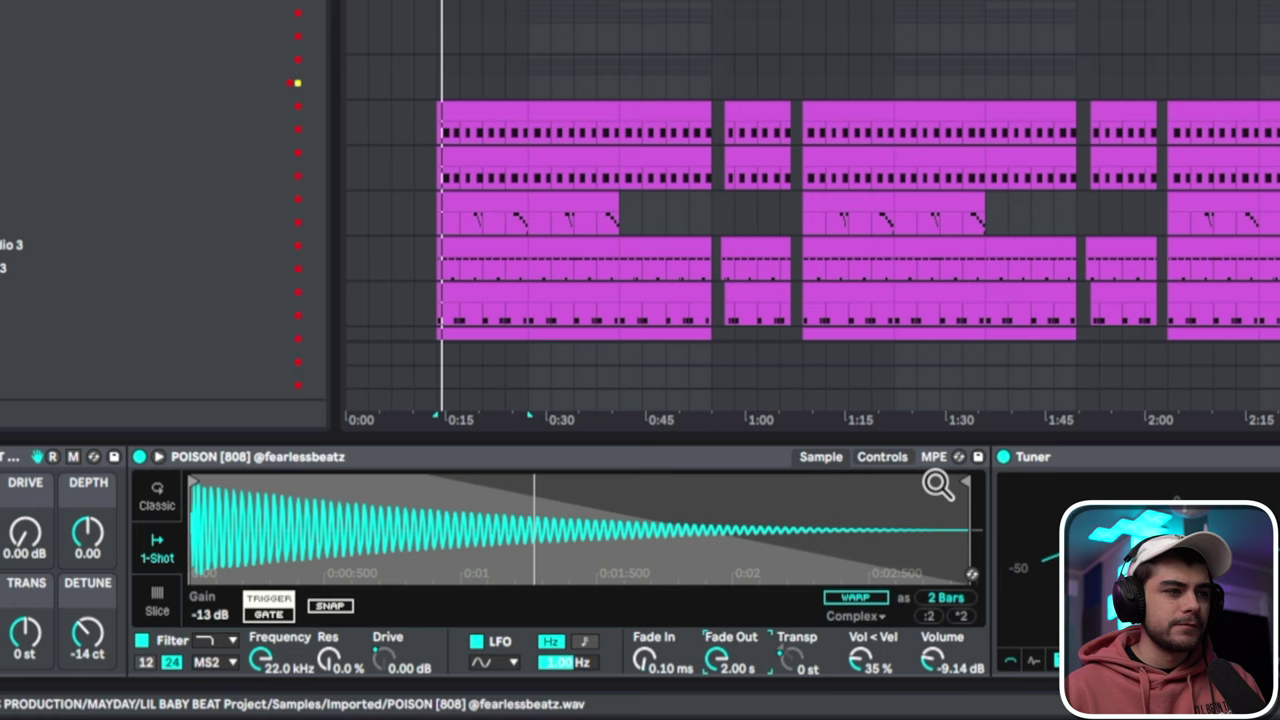
pyautogui.moveTo(968, 500)
pyautogui.mouseDown()
pyautogui.moveTo(837, 497)
pyautogui.moveTo(723, 514)
pyautogui.mouseUp()
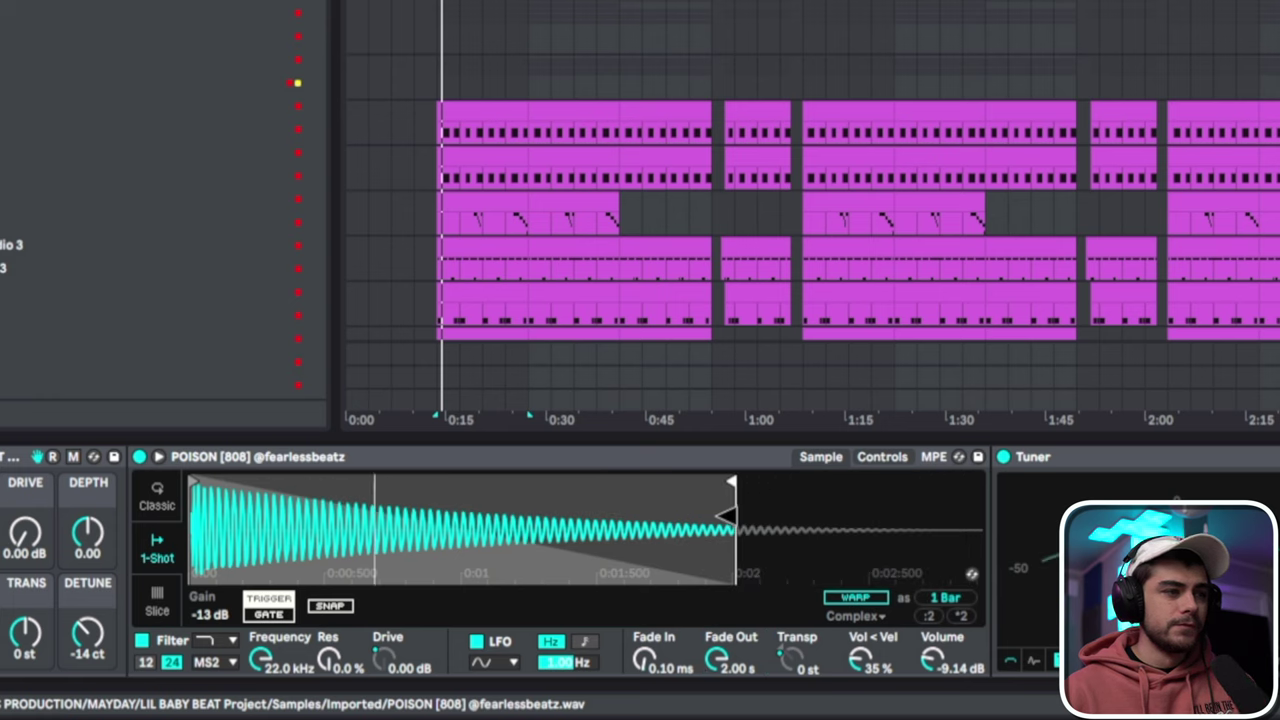
pyautogui.moveTo(723, 514)
pyautogui.mouseDown()
pyautogui.moveTo(389, 515)
pyautogui.moveTo(789, 528)
pyautogui.mouseUp()
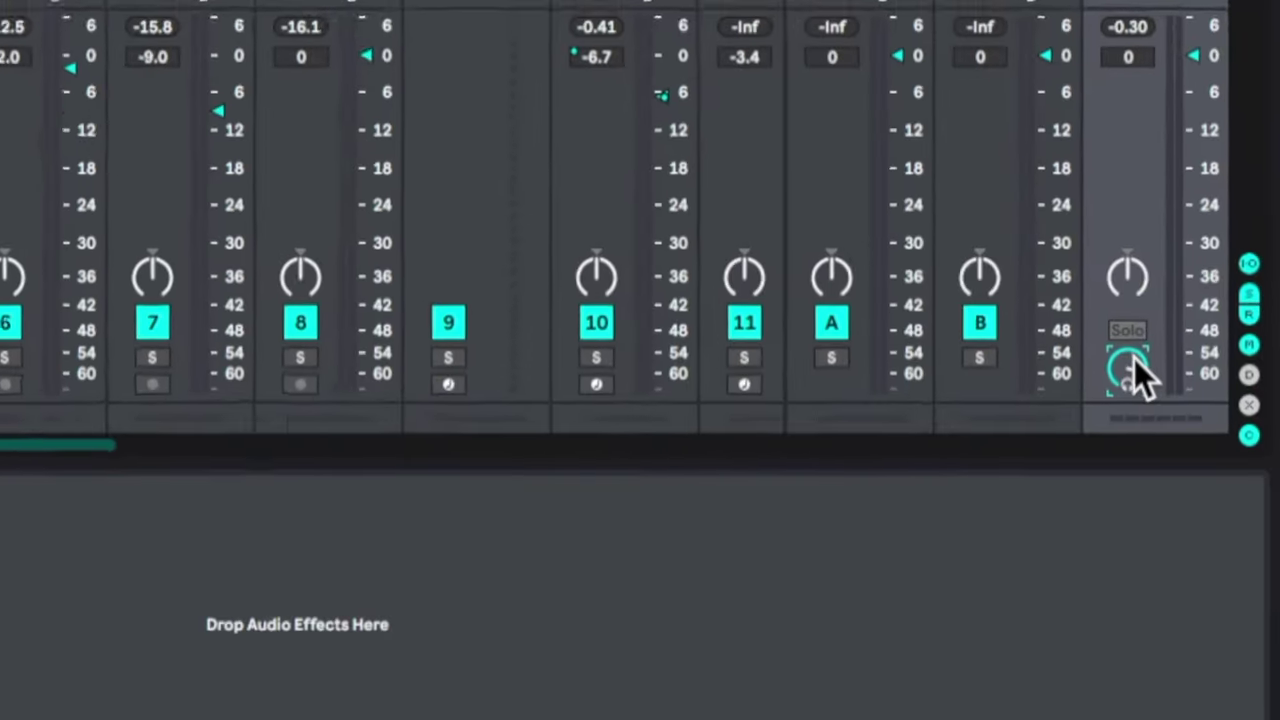
# Raise the cue volume and switch the metronome on, playing briefly to hear the click.
pyautogui.moveTo(1130, 368); pyautogui.dragTo(1130, 320)
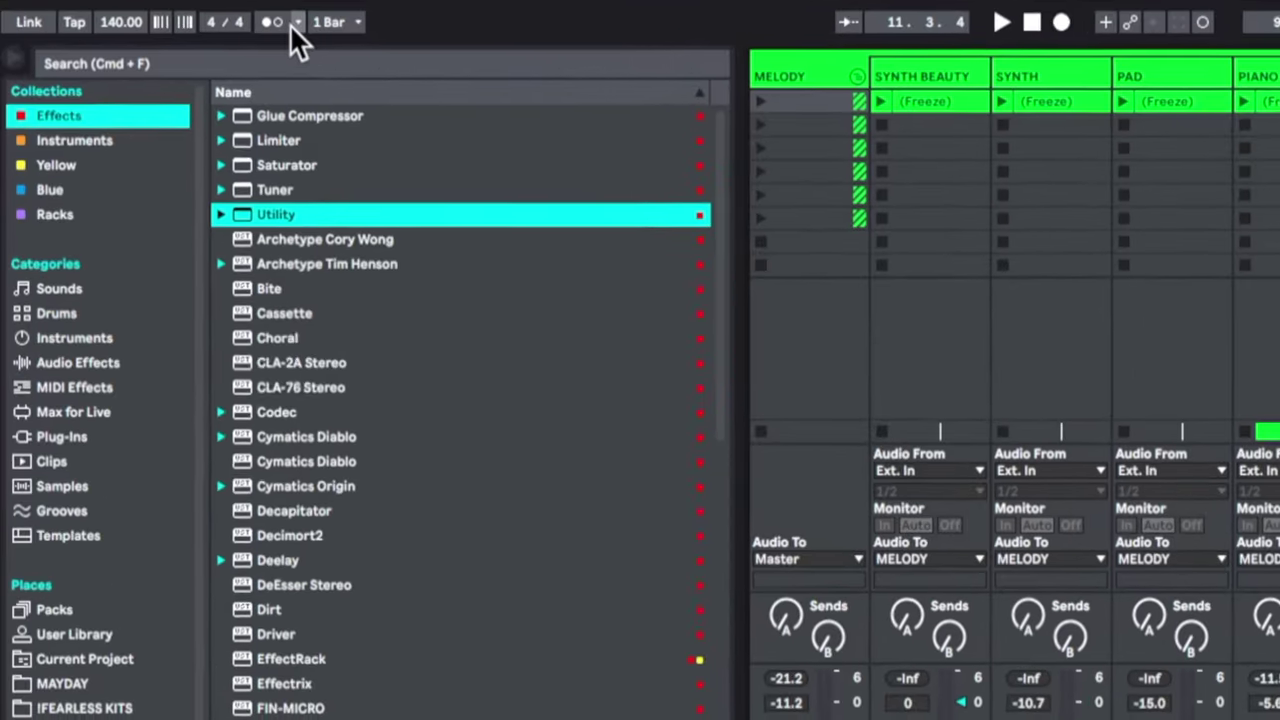
pyautogui.click(147, 27)
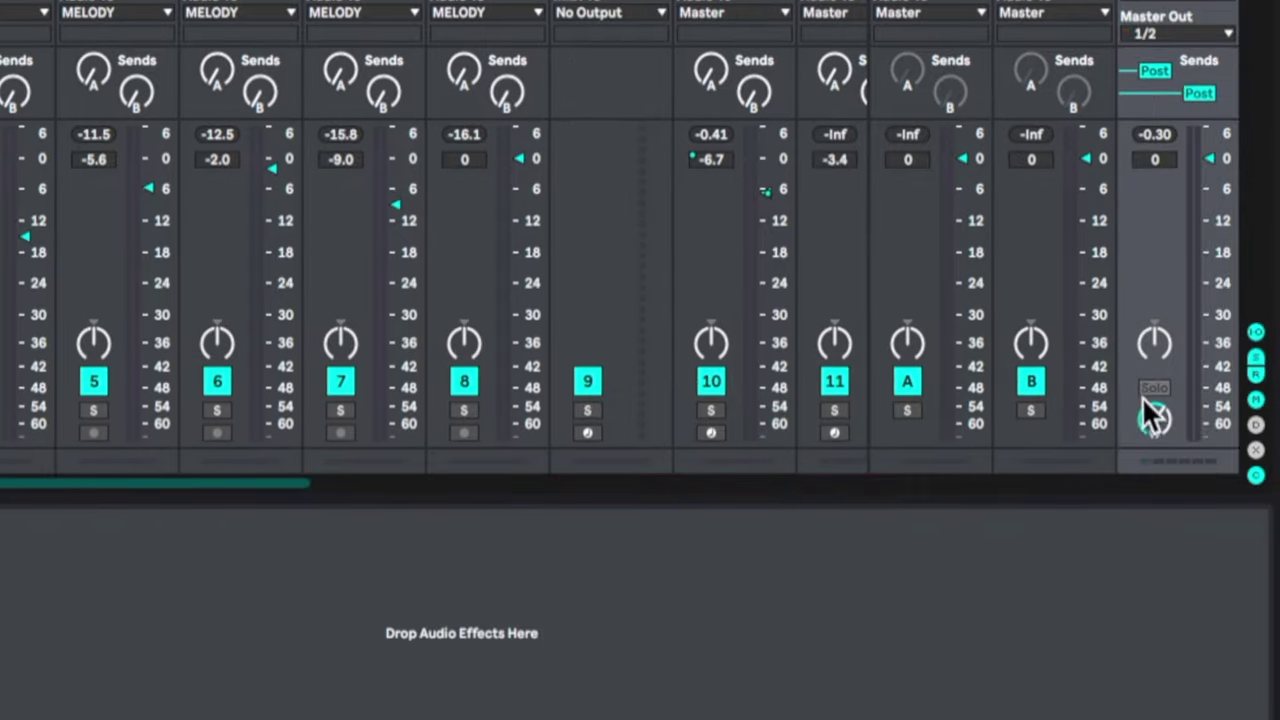
pyautogui.press('space')
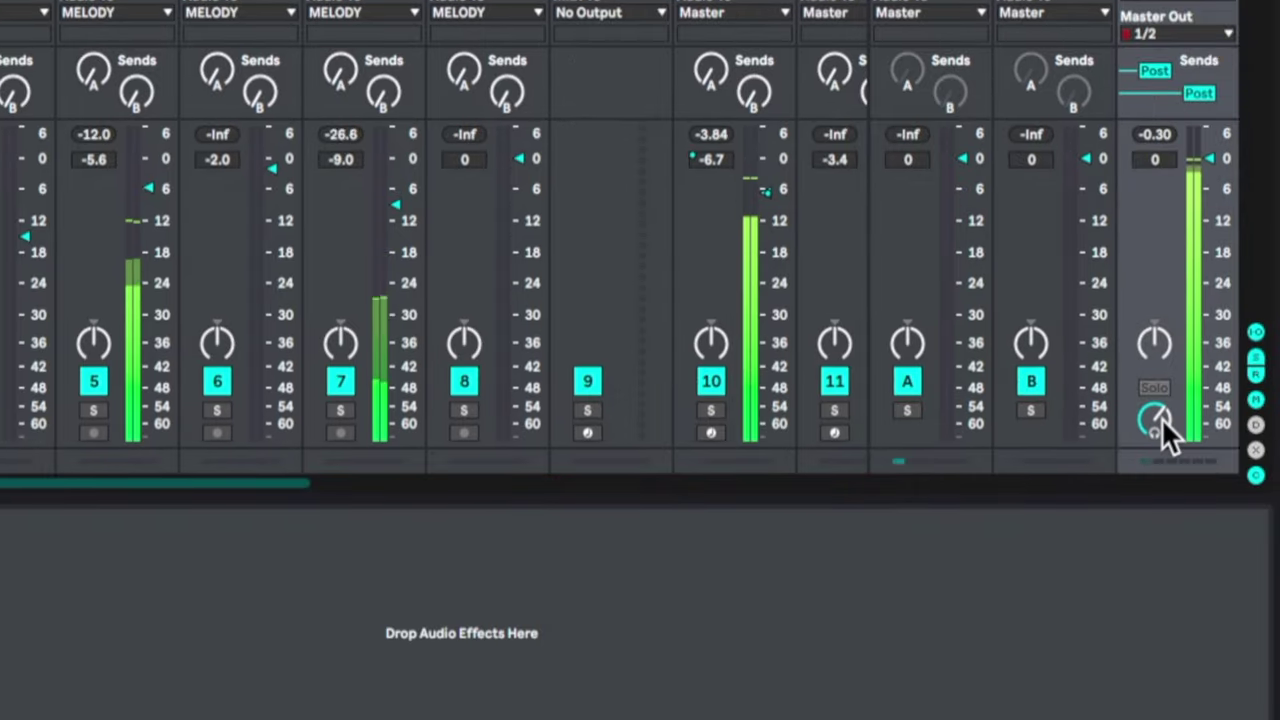
pyautogui.press('space')
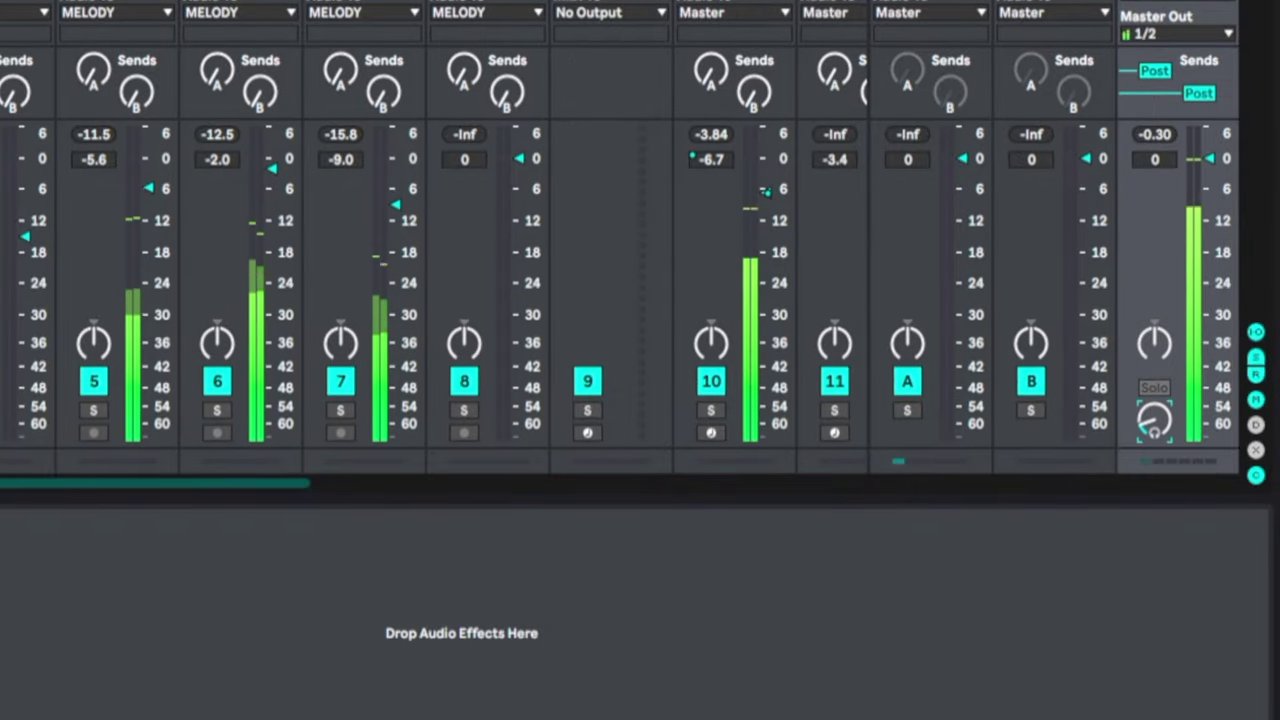
# Fine-tune the Master's cue volume, restarting playback to check the metronome level.
pyautogui.moveTo(1155, 420); pyautogui.dragTo(1155, 385)
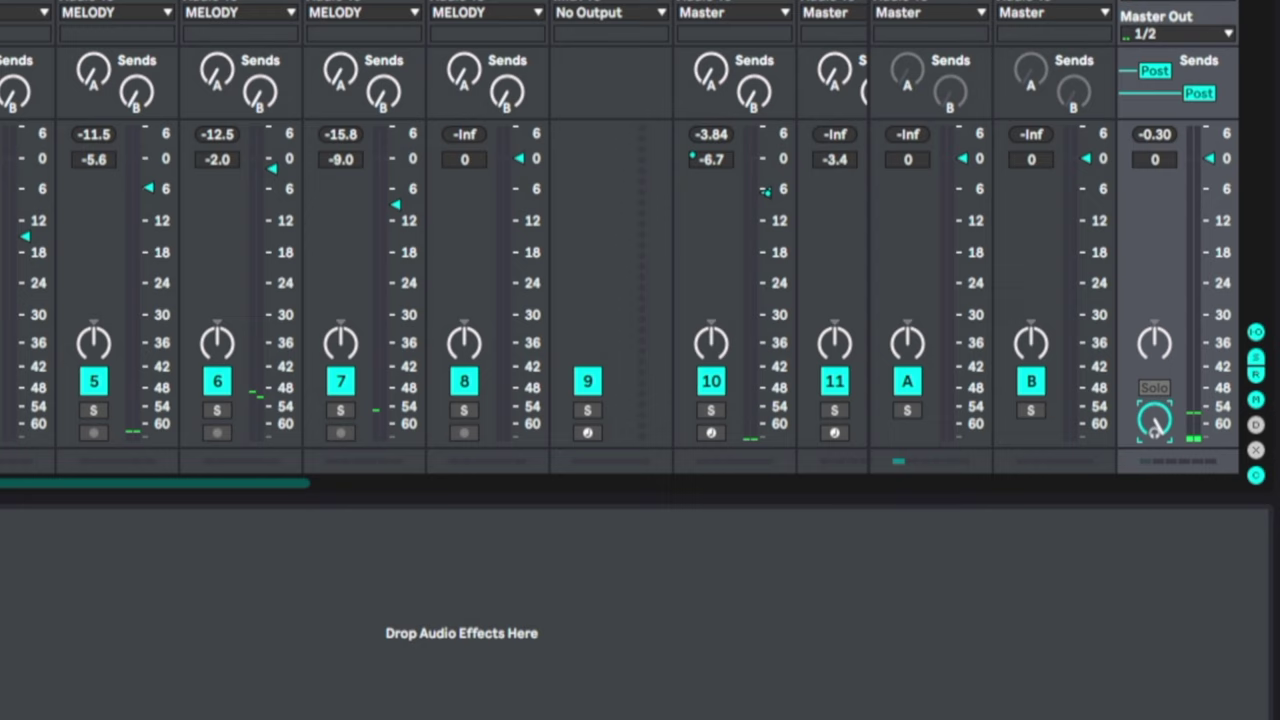
pyautogui.press('space')
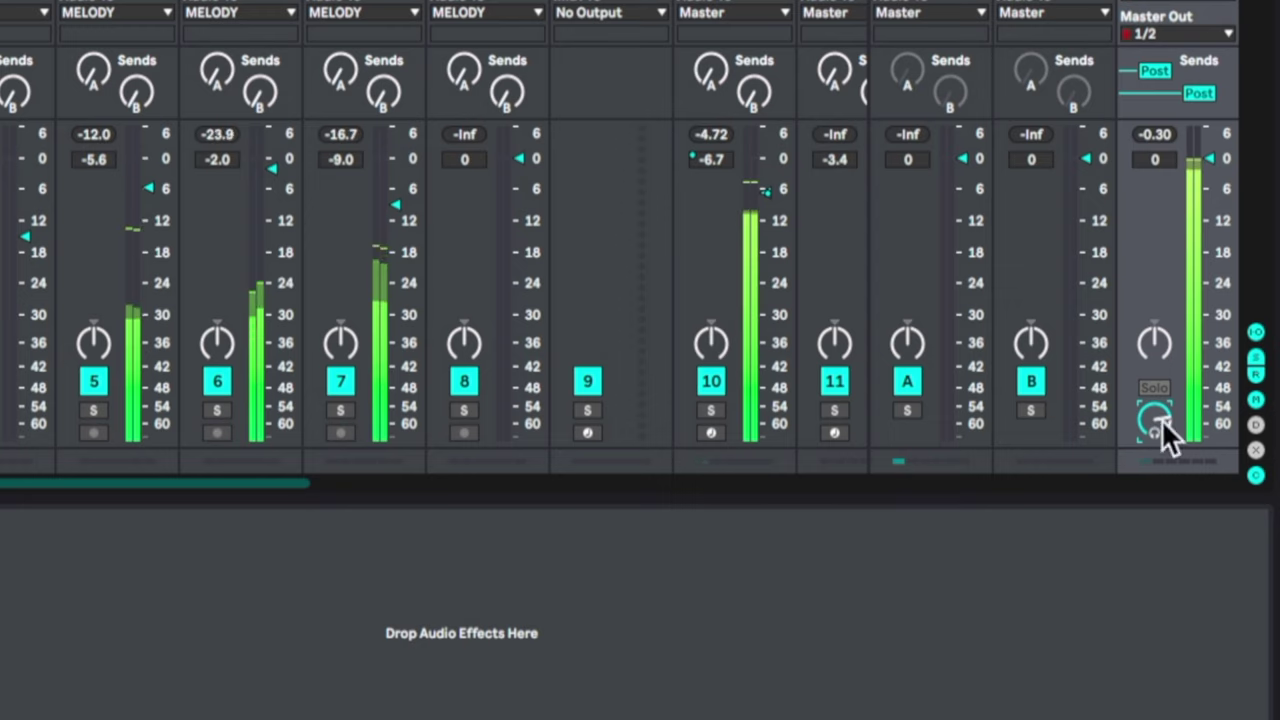
pyautogui.press('space')
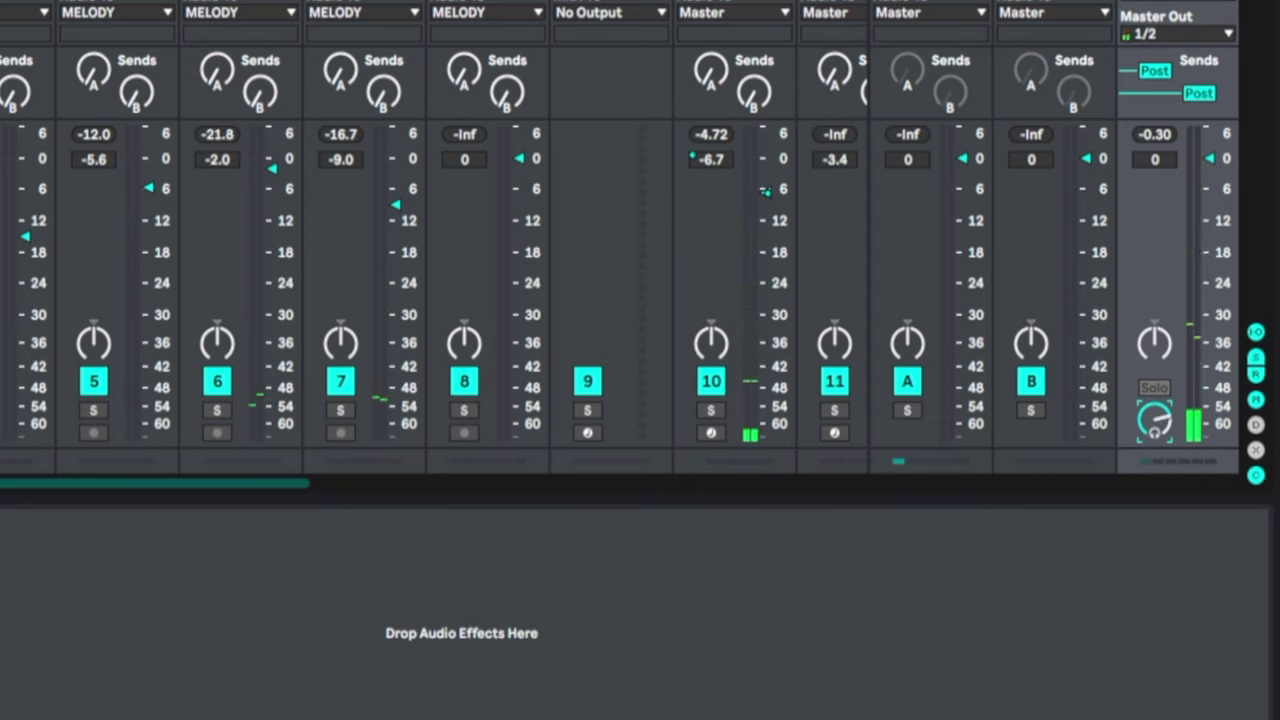
pyautogui.moveTo(1166, 416); pyautogui.dragTo(1166, 430)
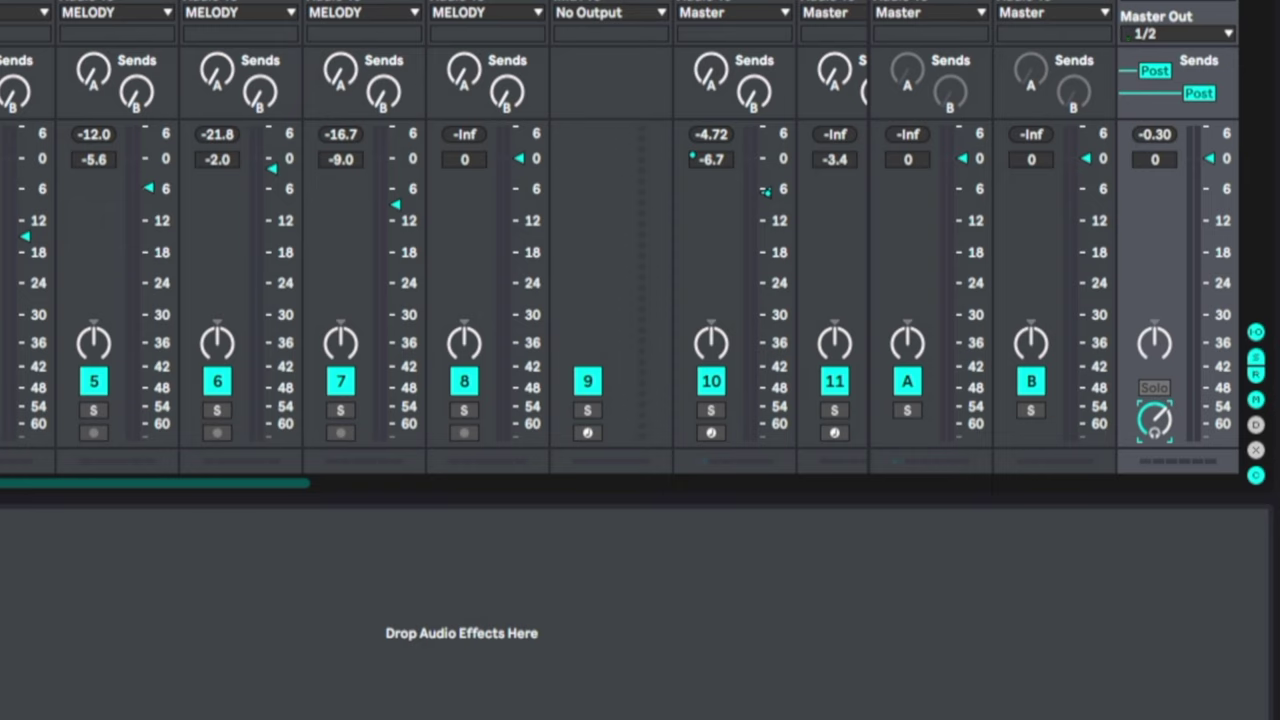
pyautogui.press('space')
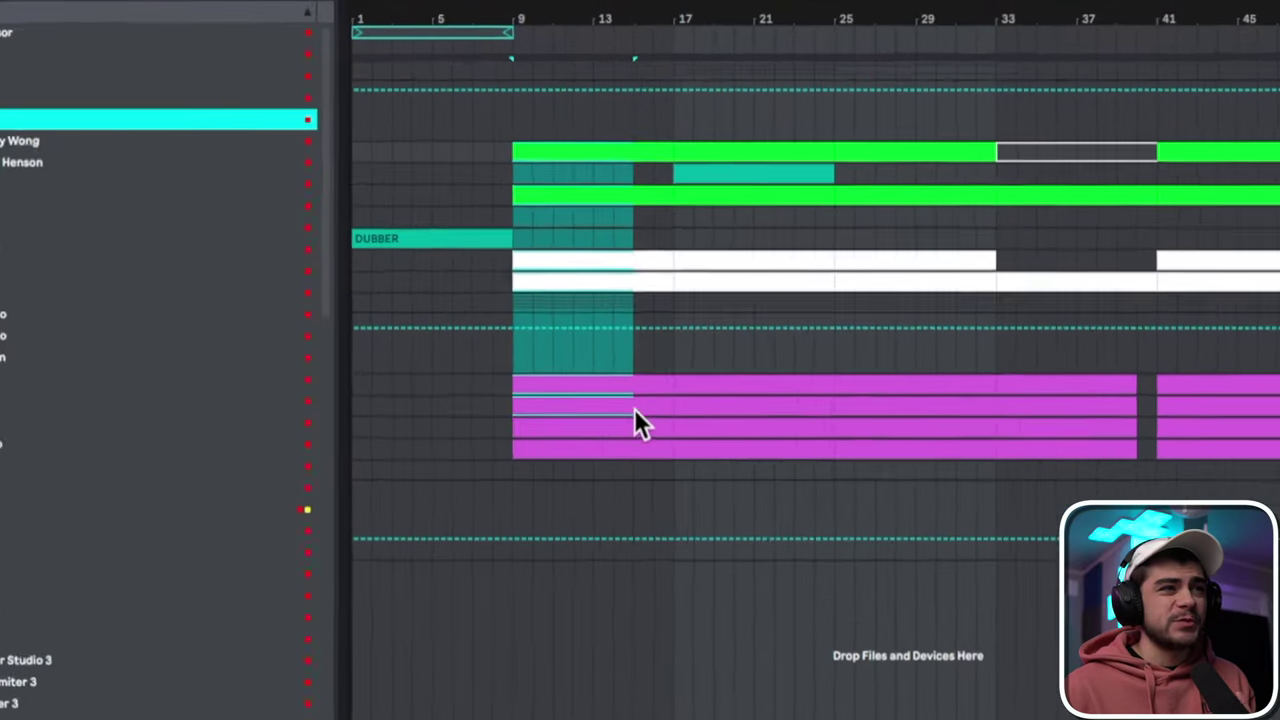
# Delete the clip content in bars 9–10 across the DUBBER through drum tracks.
pyautogui.moveTo(636, 410); pyautogui.dragTo(673, 444)
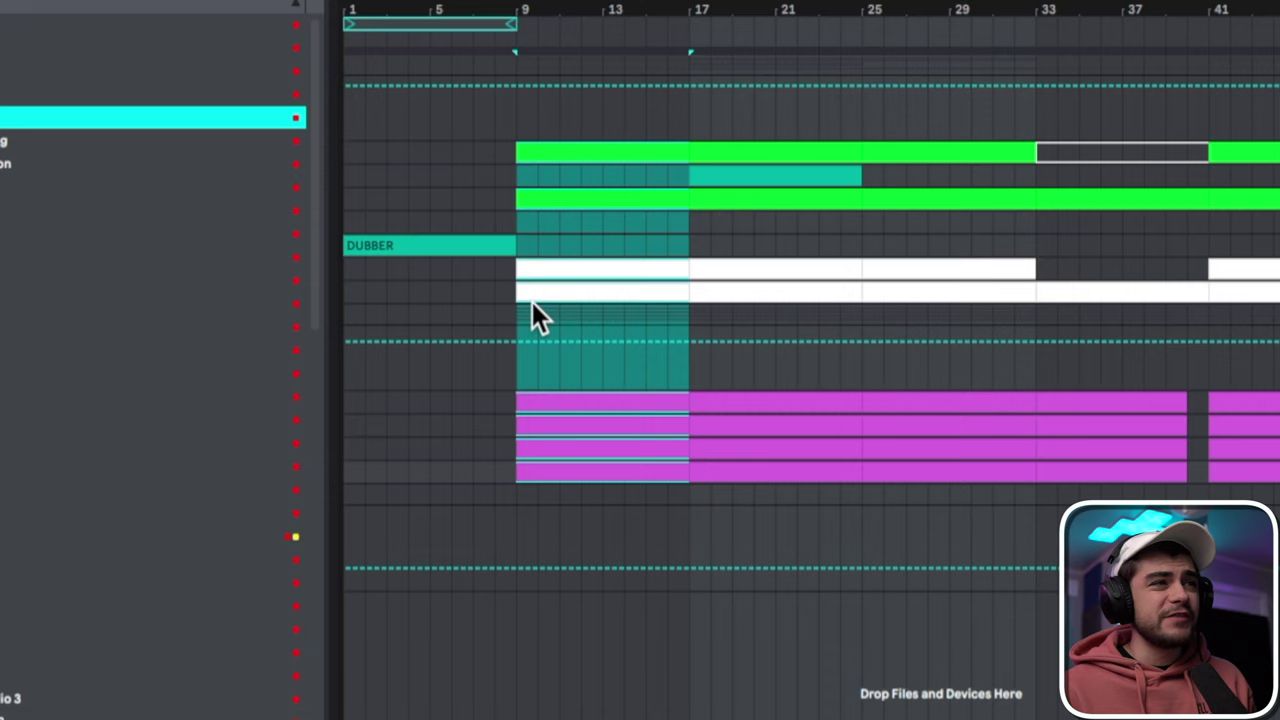
pyautogui.click(534, 243)
pyautogui.moveTo(523, 238); pyautogui.dragTo(551, 412)
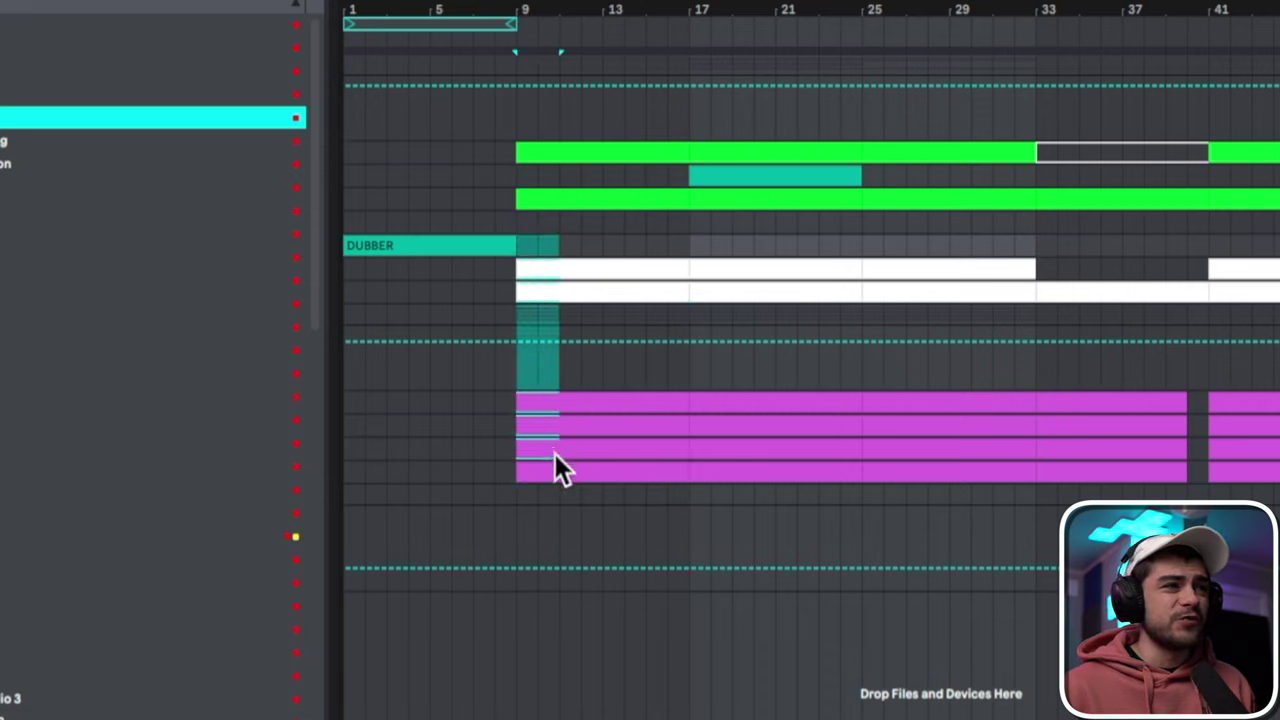
pyautogui.press('Delete')
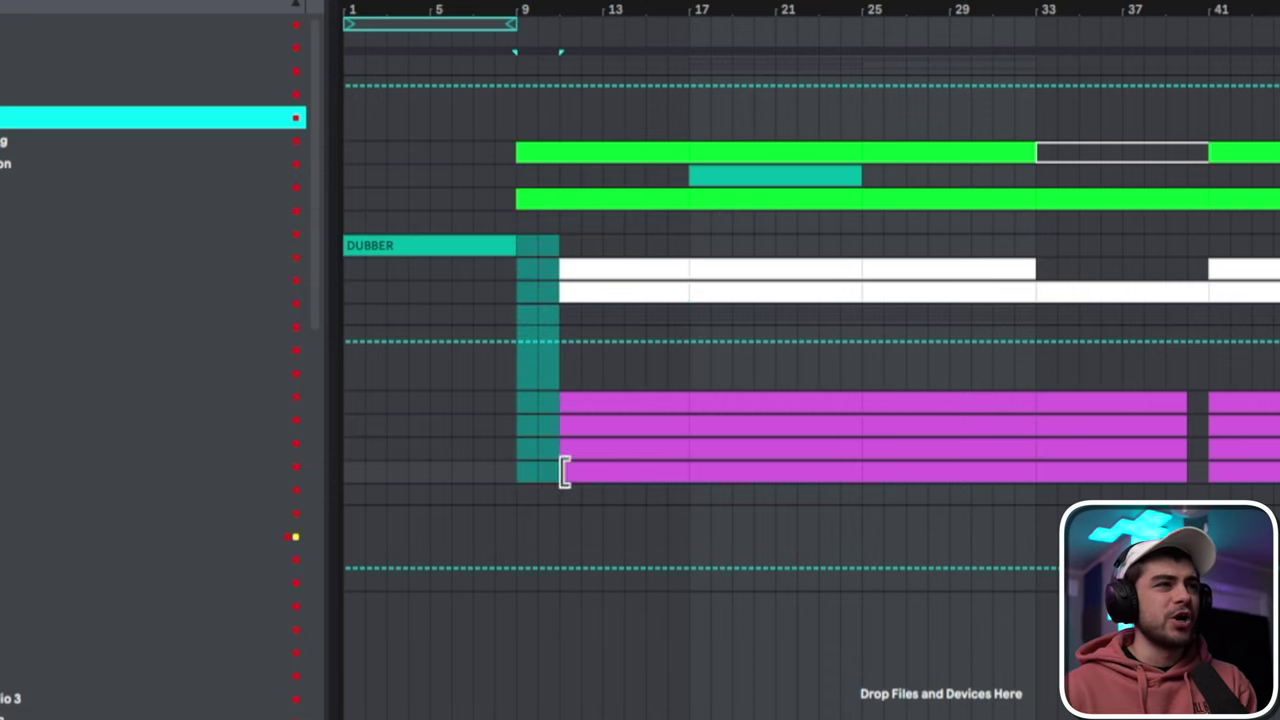
# Select bars 9–17 and bring up the Export Audio/Video settings for an 8-bar render from 9.1.1.
pyautogui.click(557, 205)
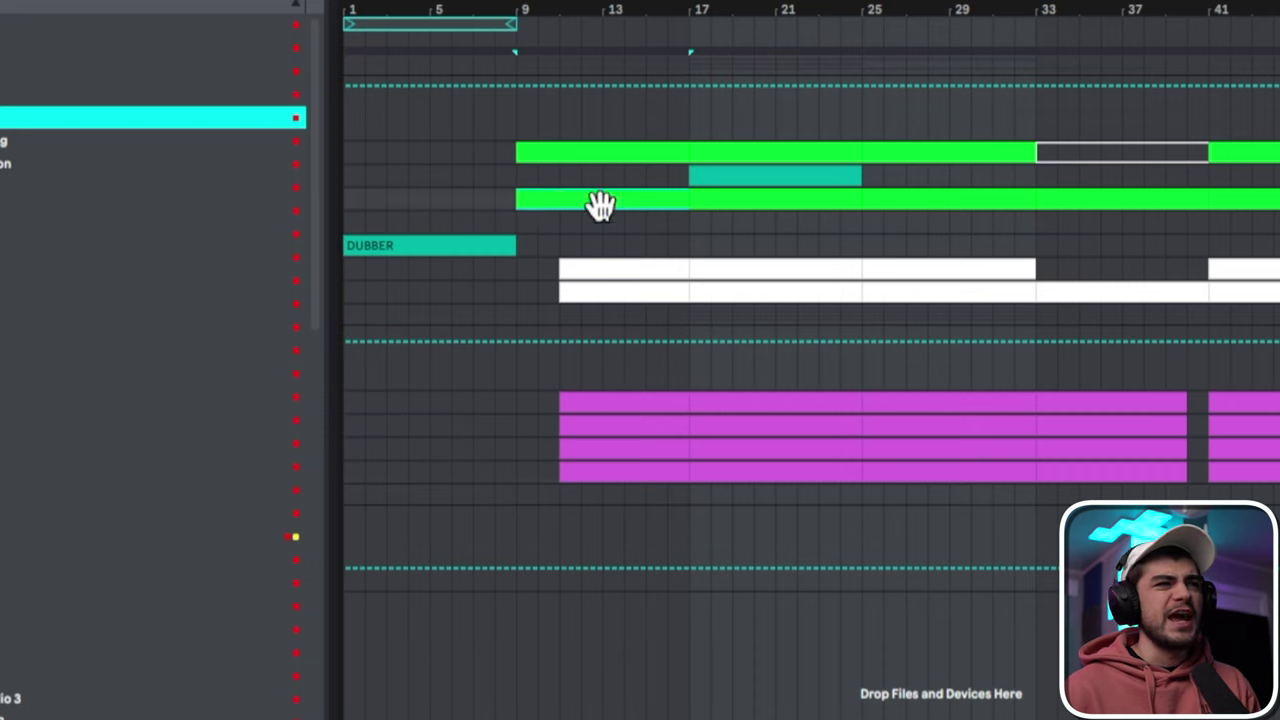
pyautogui.moveTo(519, 140); pyautogui.dragTo(692, 467)
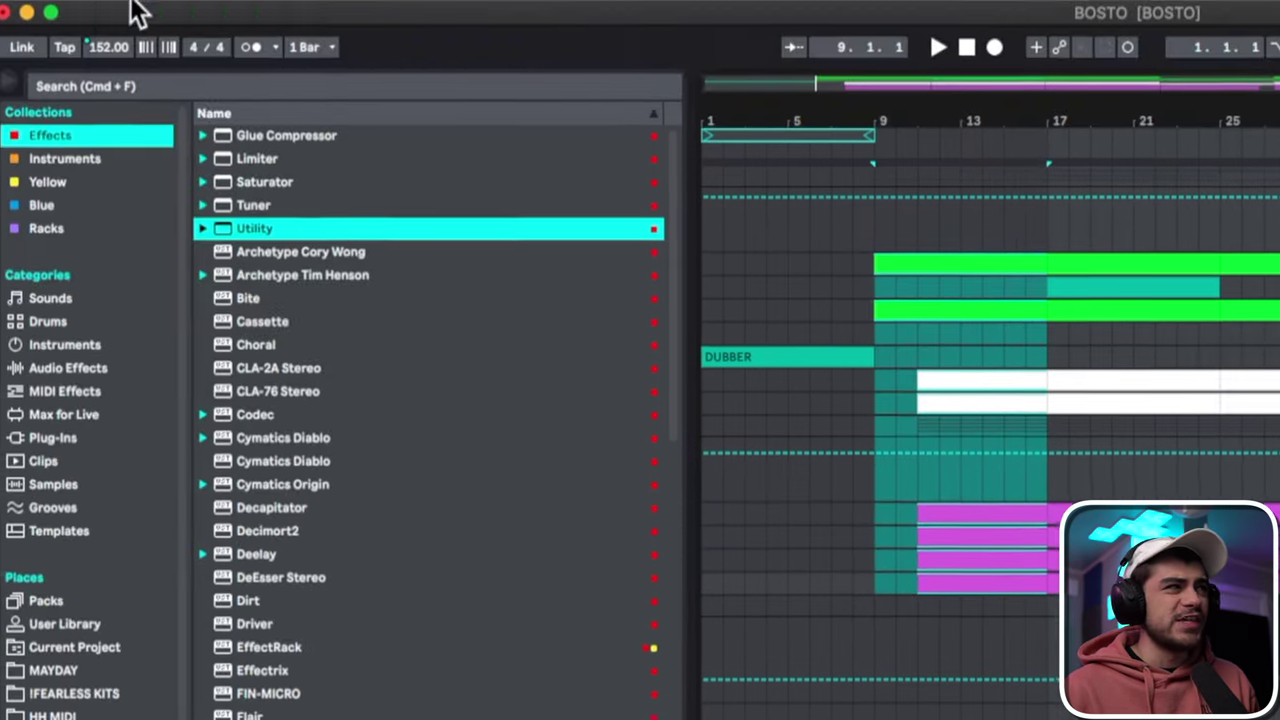
pyautogui.click(129, 9)
pyautogui.press('Escape')
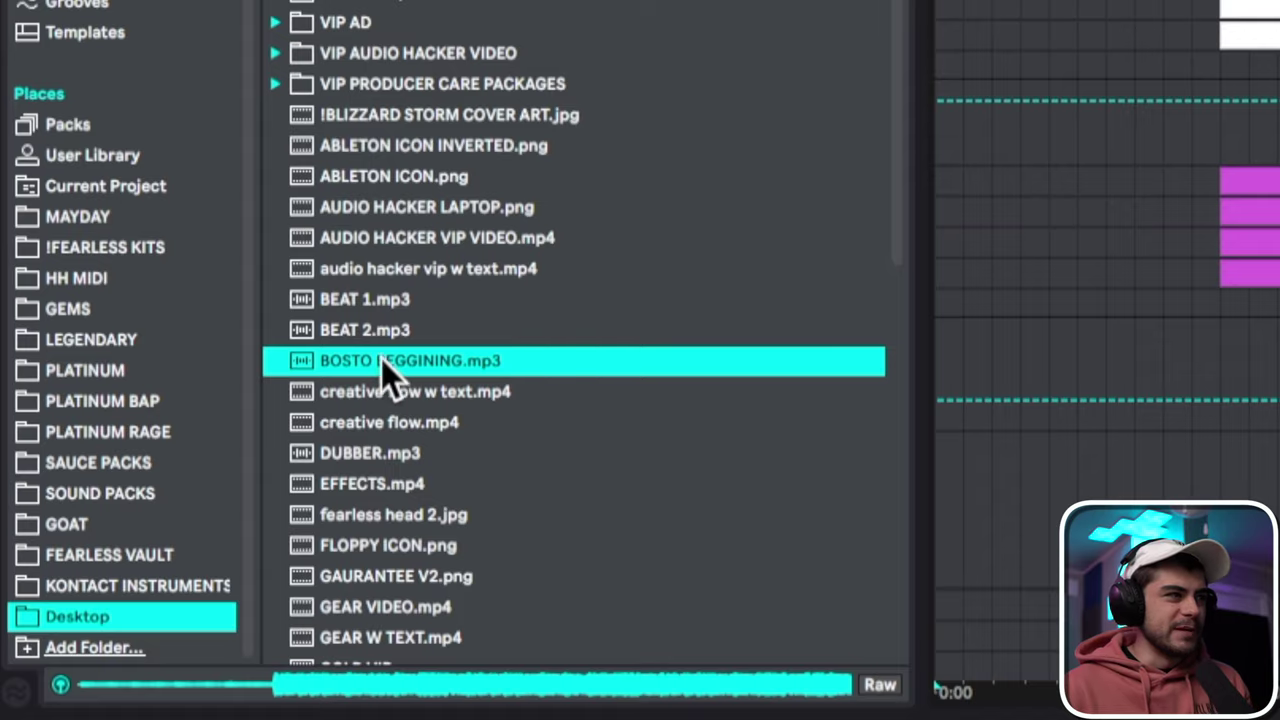
# Place BOSTO BEGGINING.mp3 in the arrangement and extend the white and top pink clips to the green clips' start.
pyautogui.moveTo(384, 360); pyautogui.dragTo(452, 258)
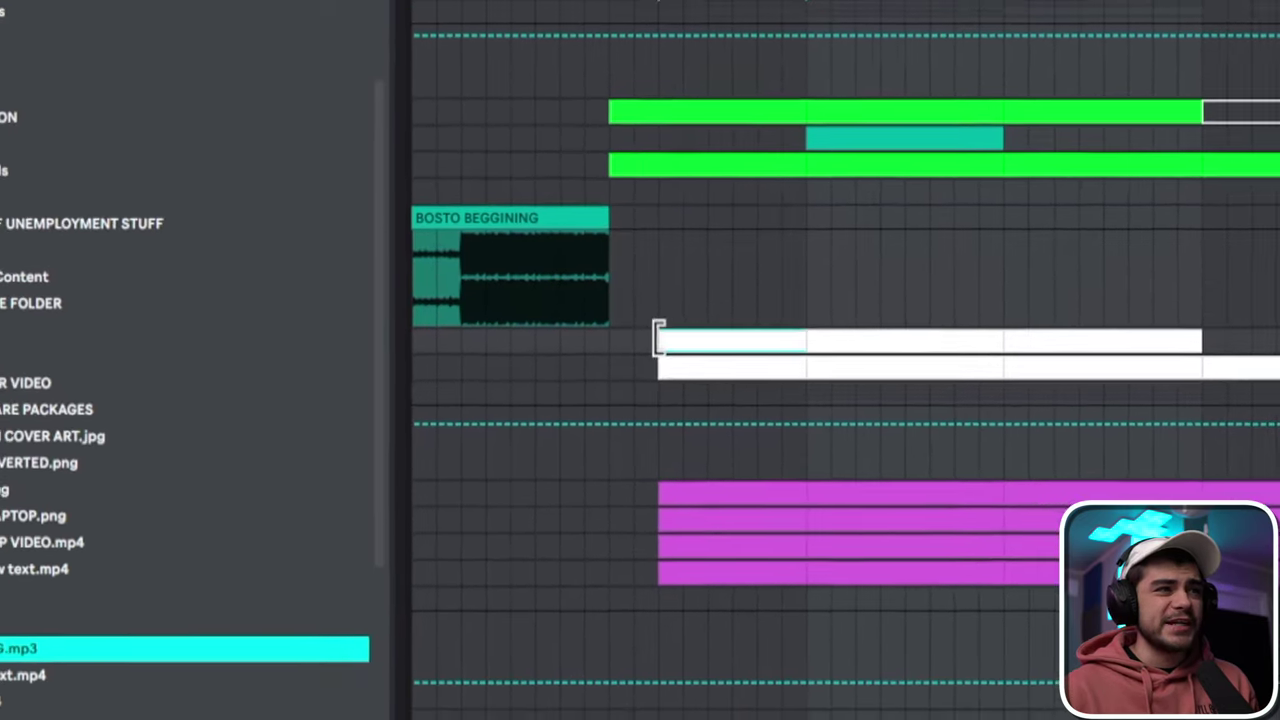
pyautogui.moveTo(658, 340); pyautogui.dragTo(608, 368)
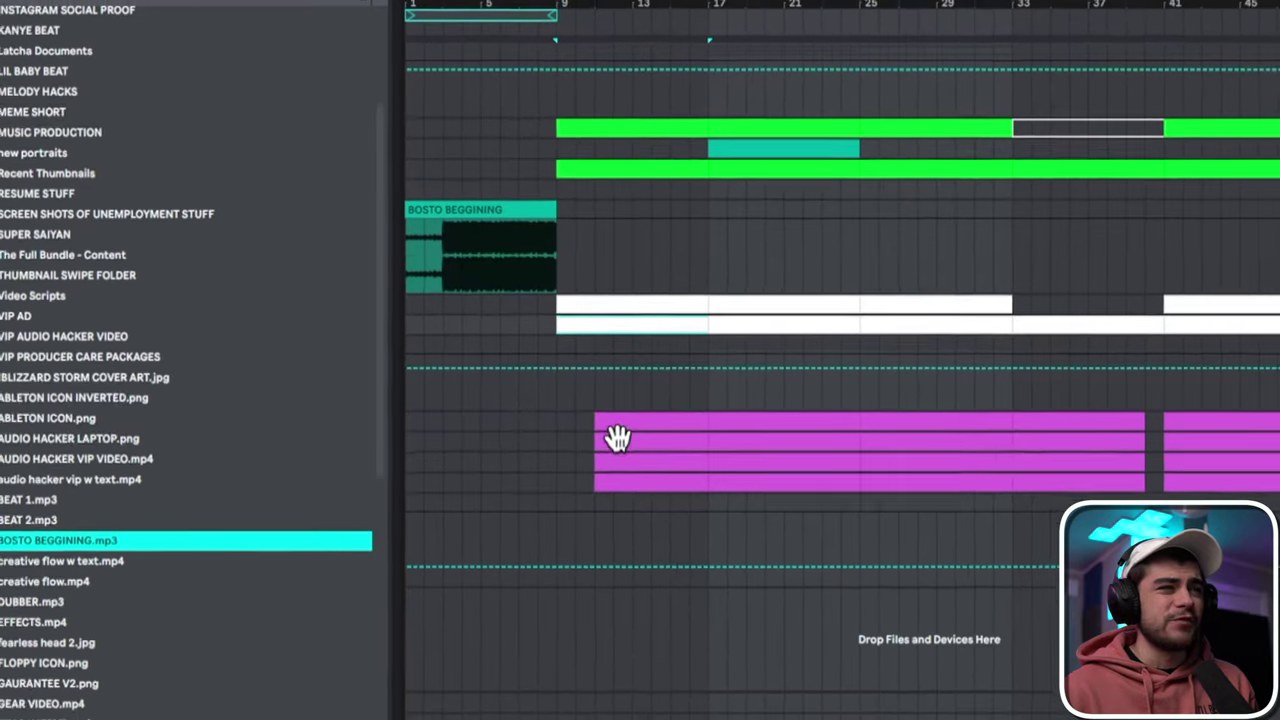
pyautogui.moveTo(594, 422); pyautogui.dragTo(561, 422)
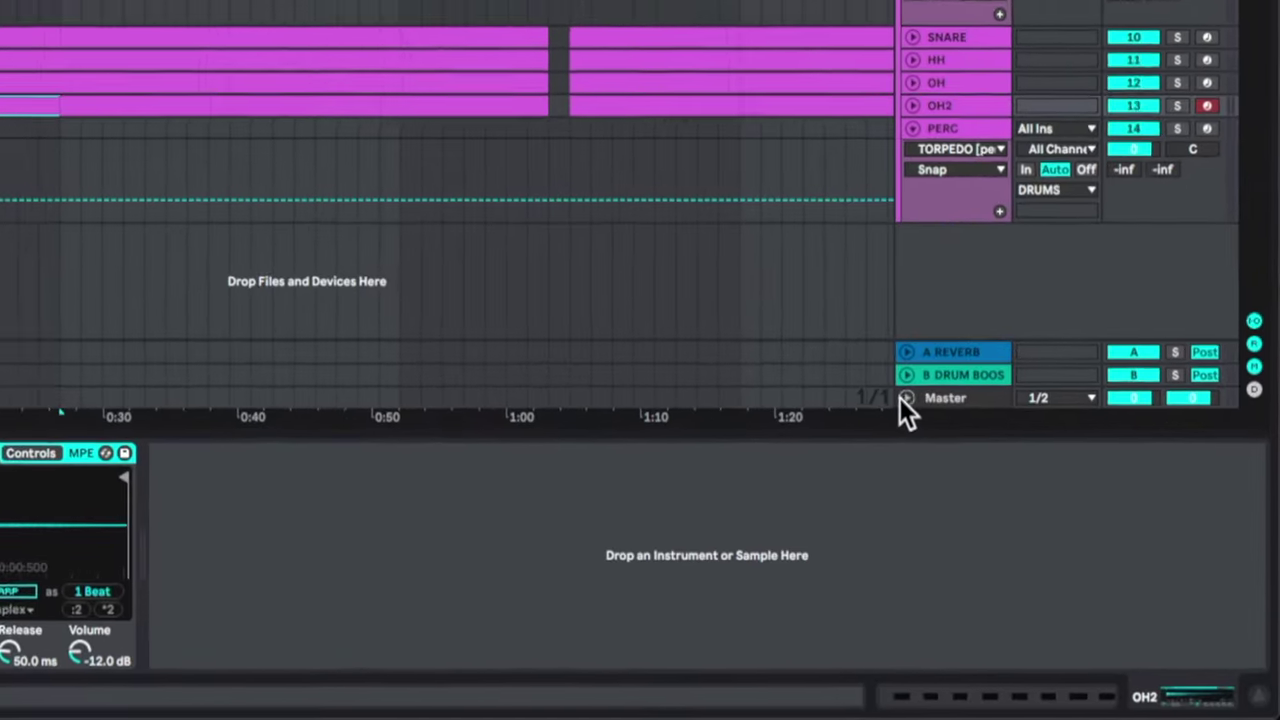
# Automate the Master's Song Tempo to ramp from 112 up to 152 BPM over the intro.
pyautogui.click(906, 397)
pyautogui.click(943, 307)
pyautogui.click(940, 309)
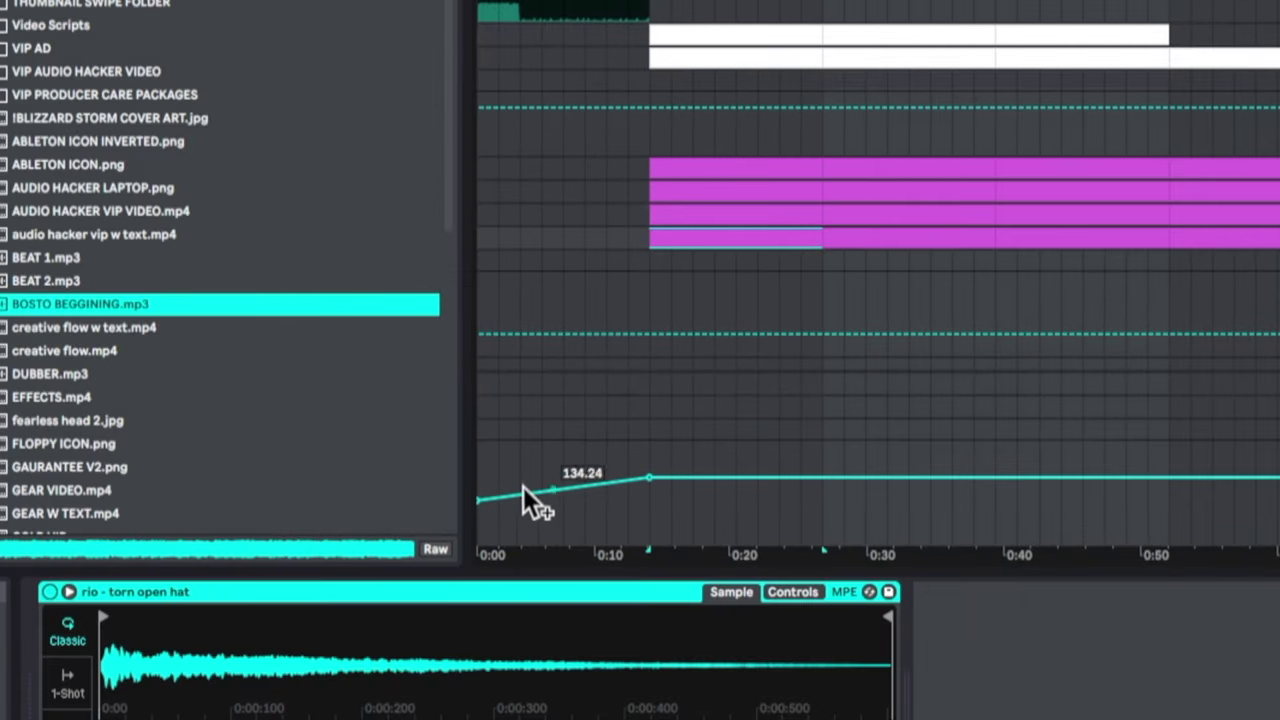
pyautogui.moveTo(481, 498); pyautogui.dragTo(593, 472)
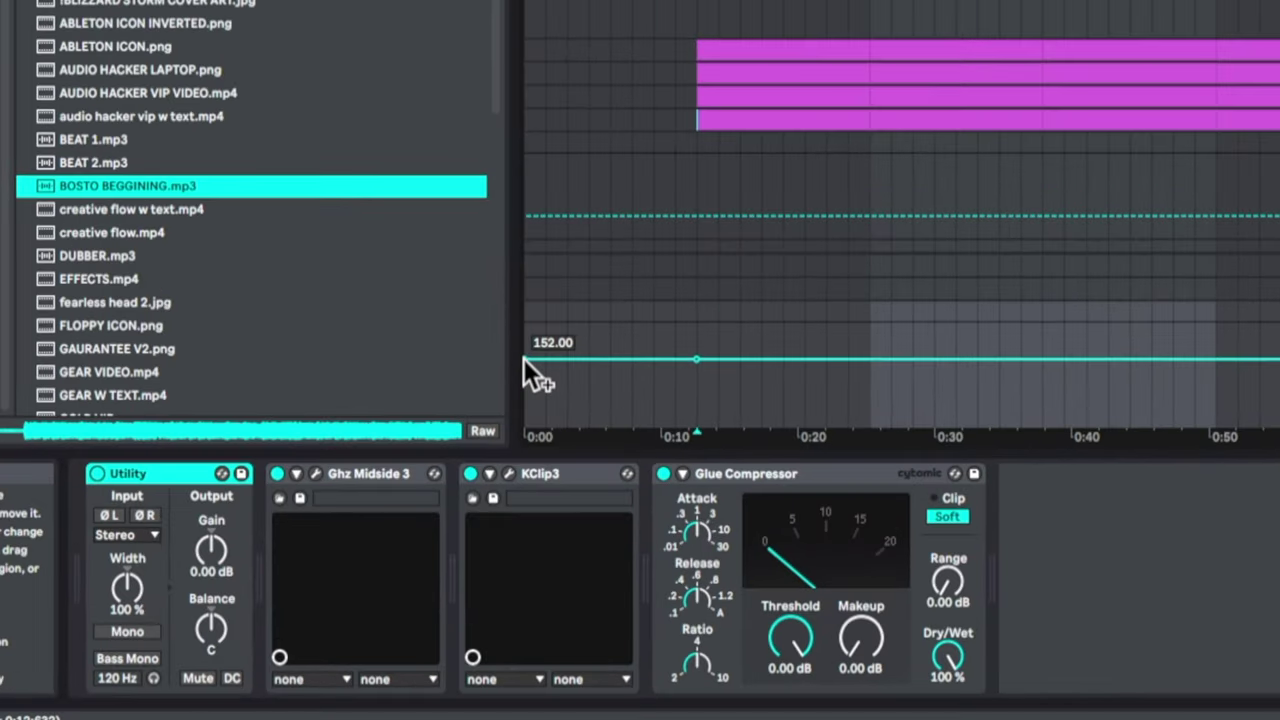
pyautogui.moveTo(527, 360); pyautogui.dragTo(527, 388)
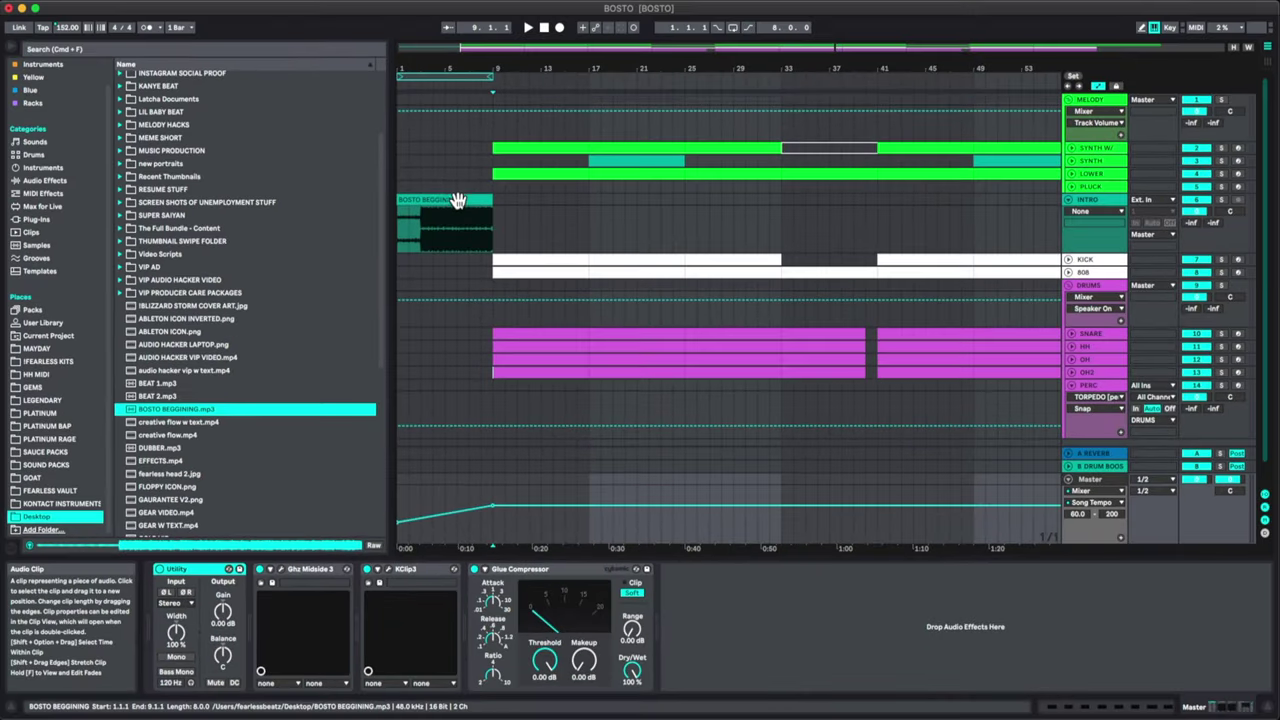
# Show the intro clip's Transposition envelope in its clip envelope settings.
pyautogui.doubleClick(450, 201)
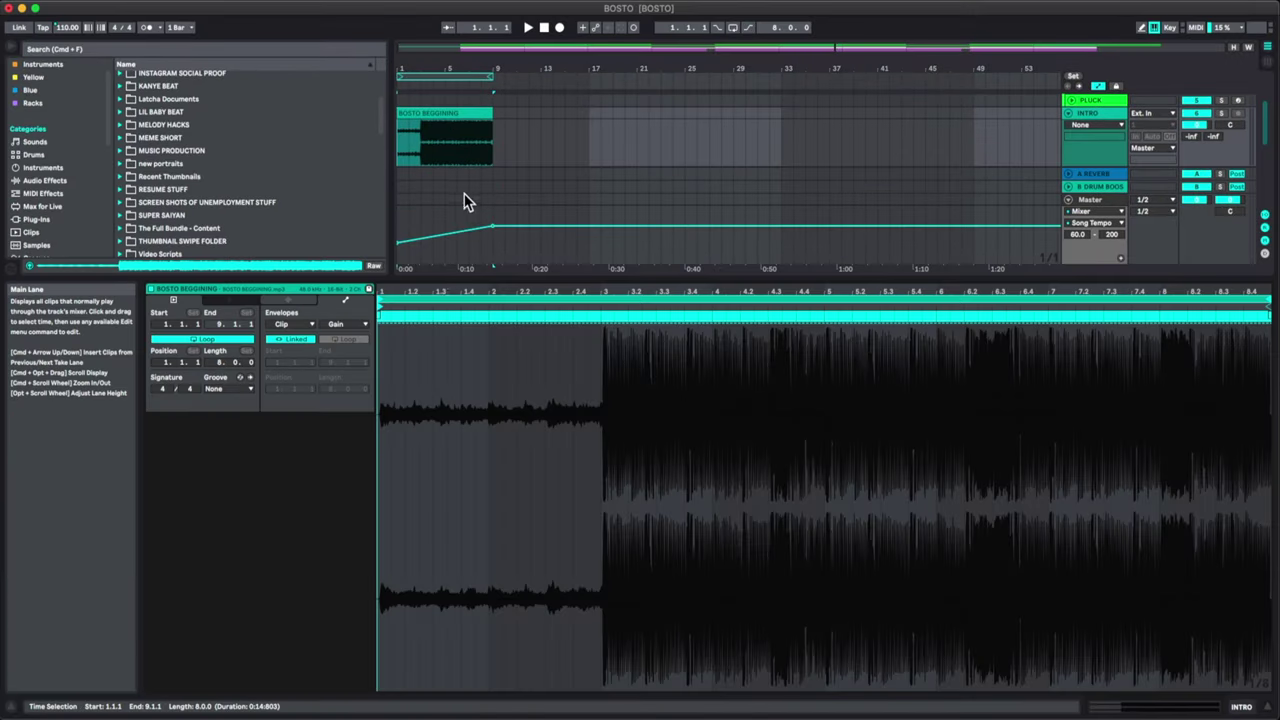
pyautogui.click(299, 327)
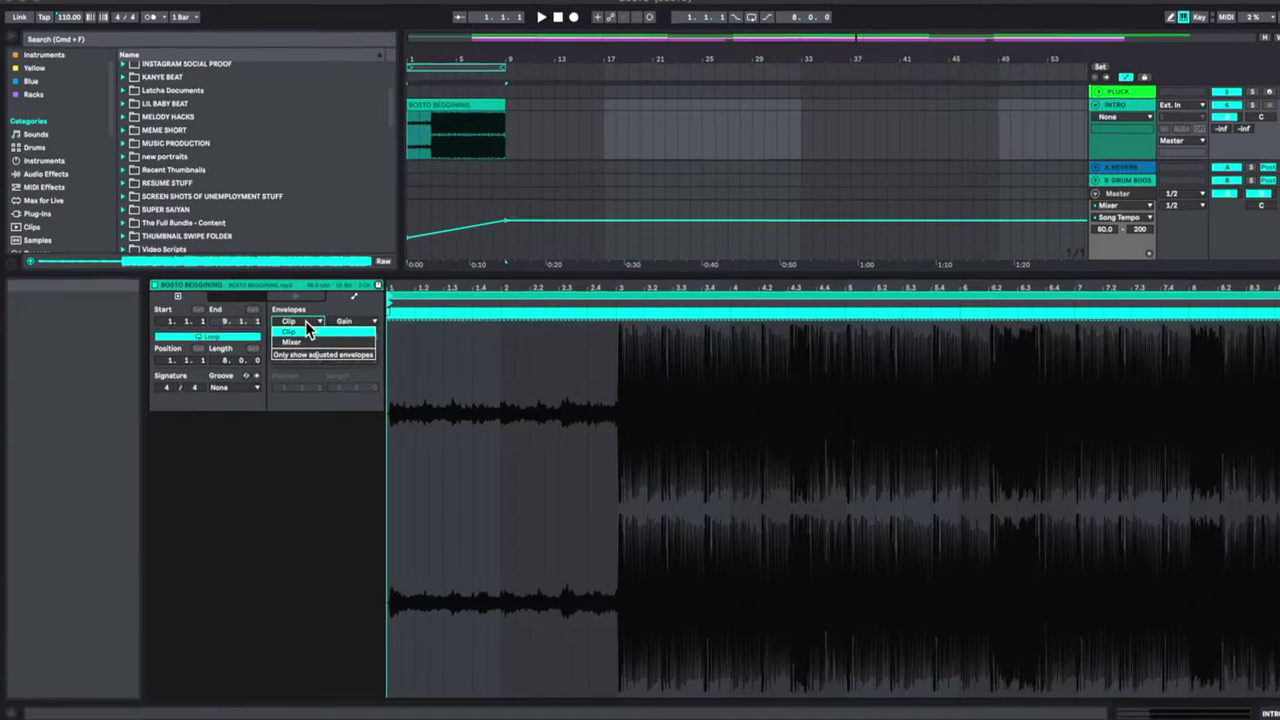
pyautogui.click(356, 324)
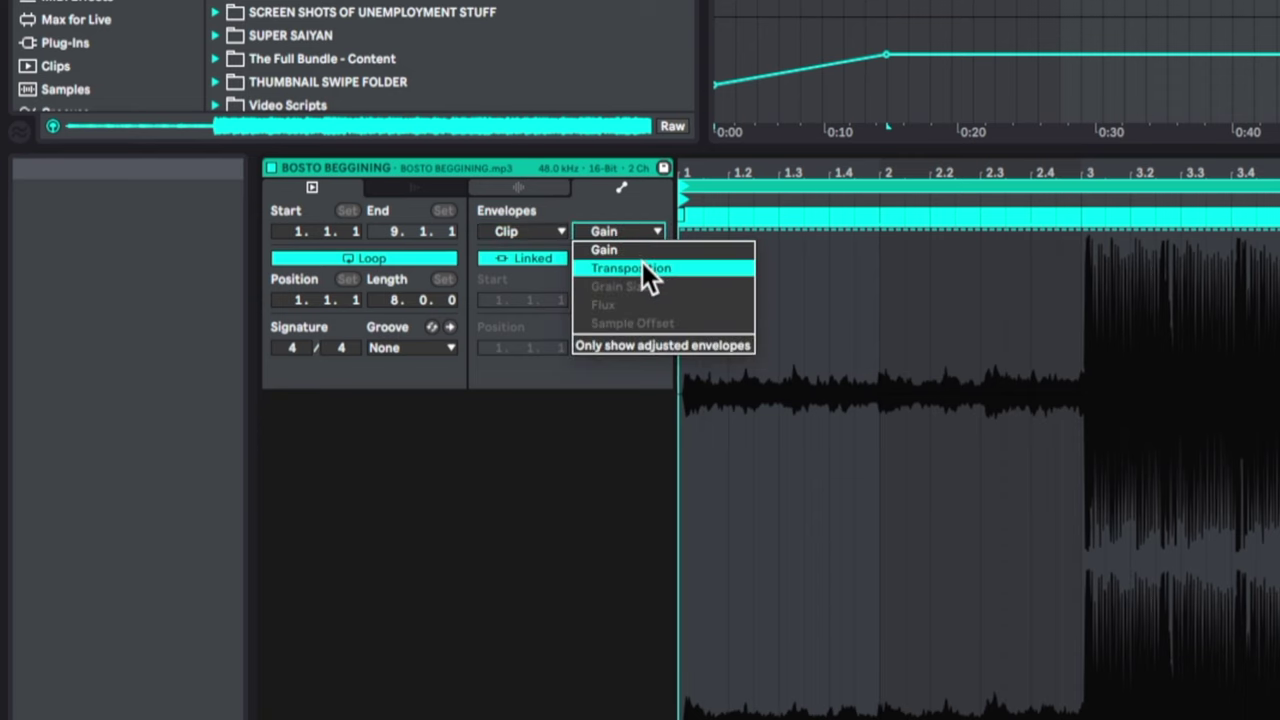
pyautogui.click(656, 272)
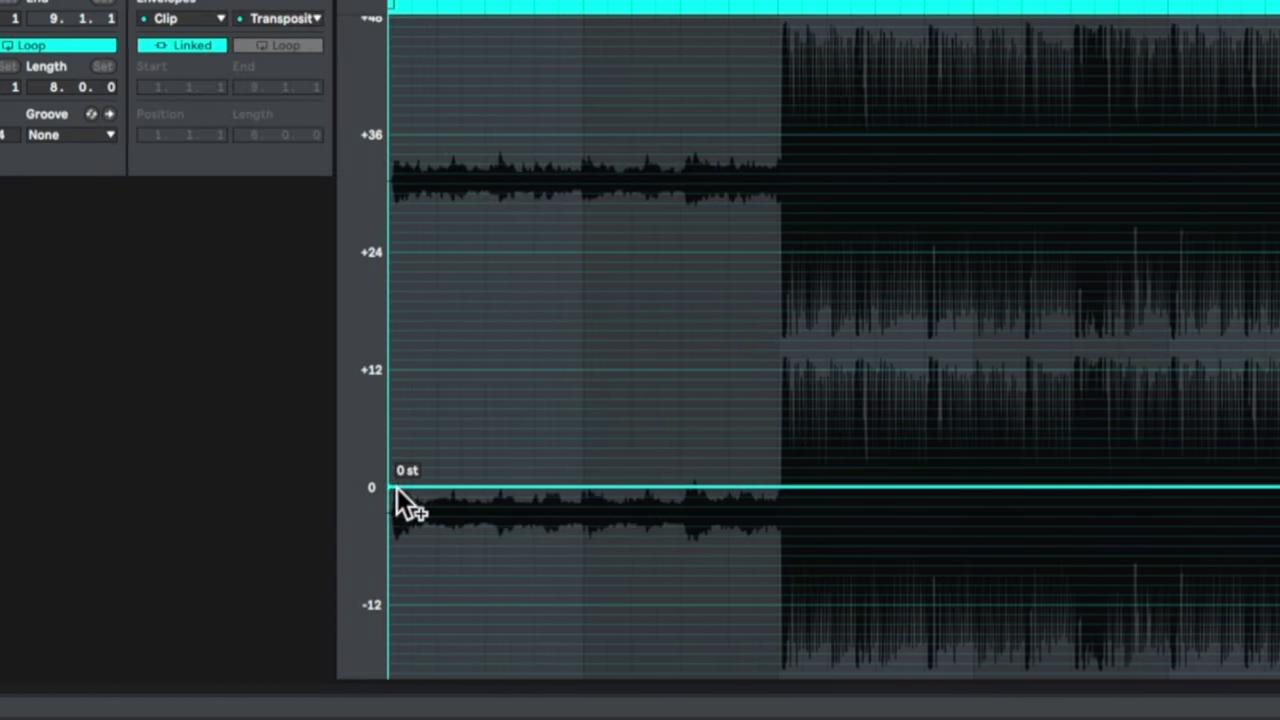
# Drag the envelope's start down to -11 st so the intro pitch rises, auditioning it with playback.
pyautogui.moveTo(391, 491); pyautogui.dragTo(389, 584)
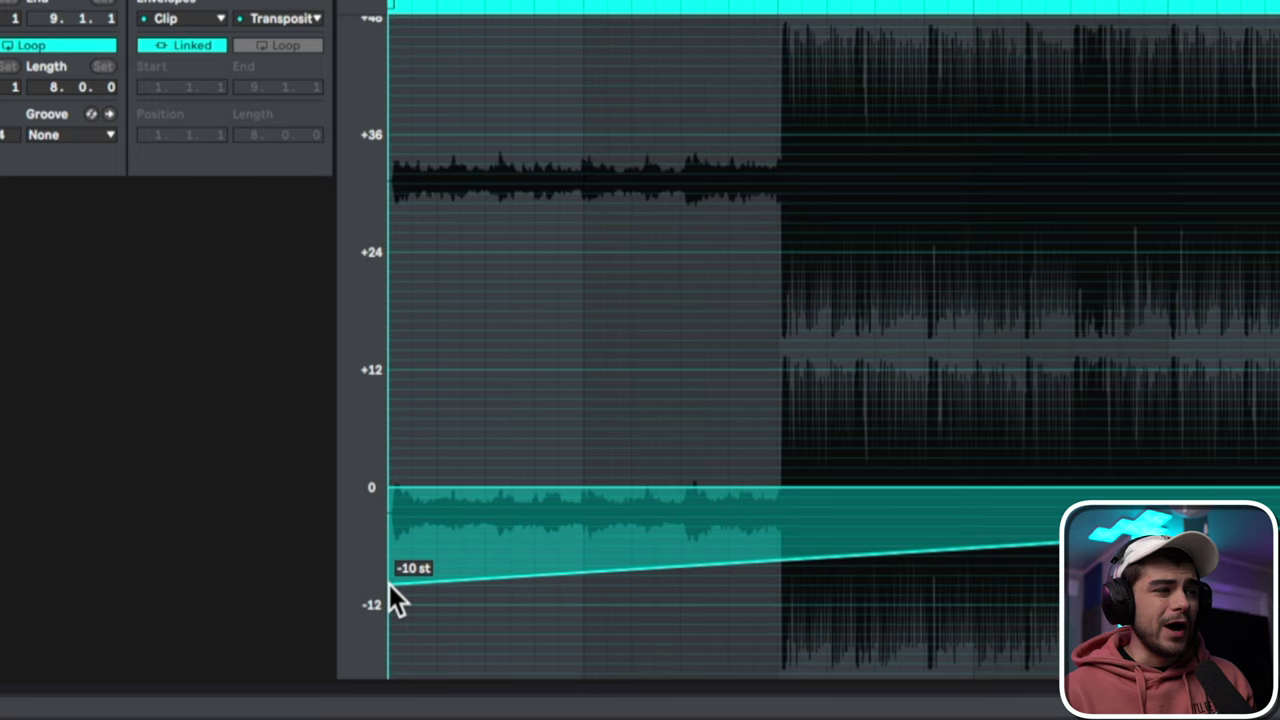
pyautogui.moveTo(390, 584); pyautogui.dragTo(390, 633)
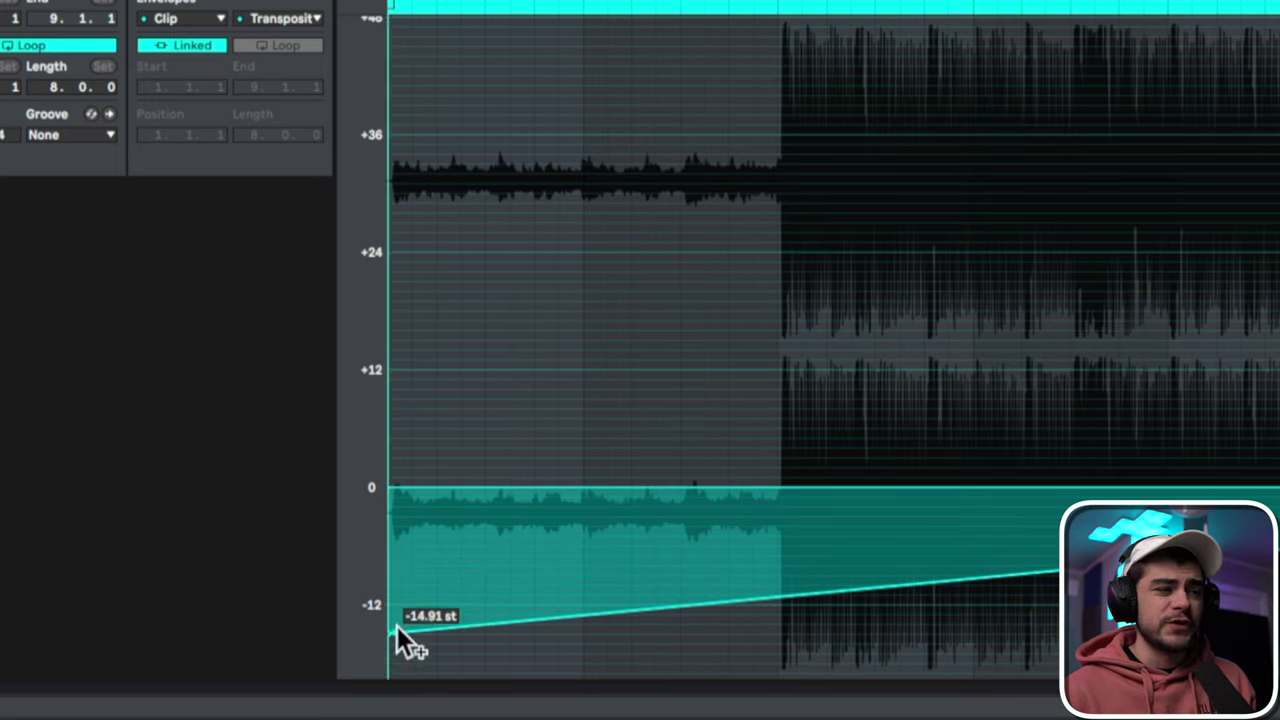
pyautogui.press('space')
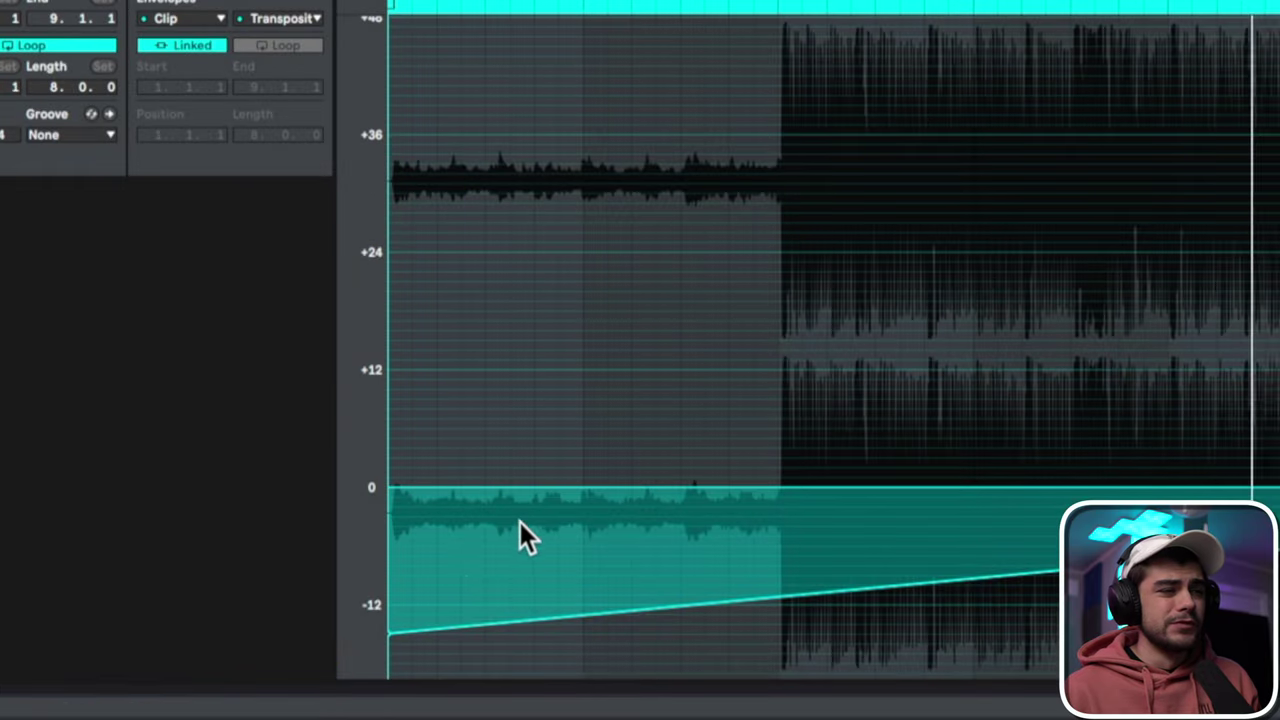
pyautogui.moveTo(392, 633); pyautogui.dragTo(389, 592)
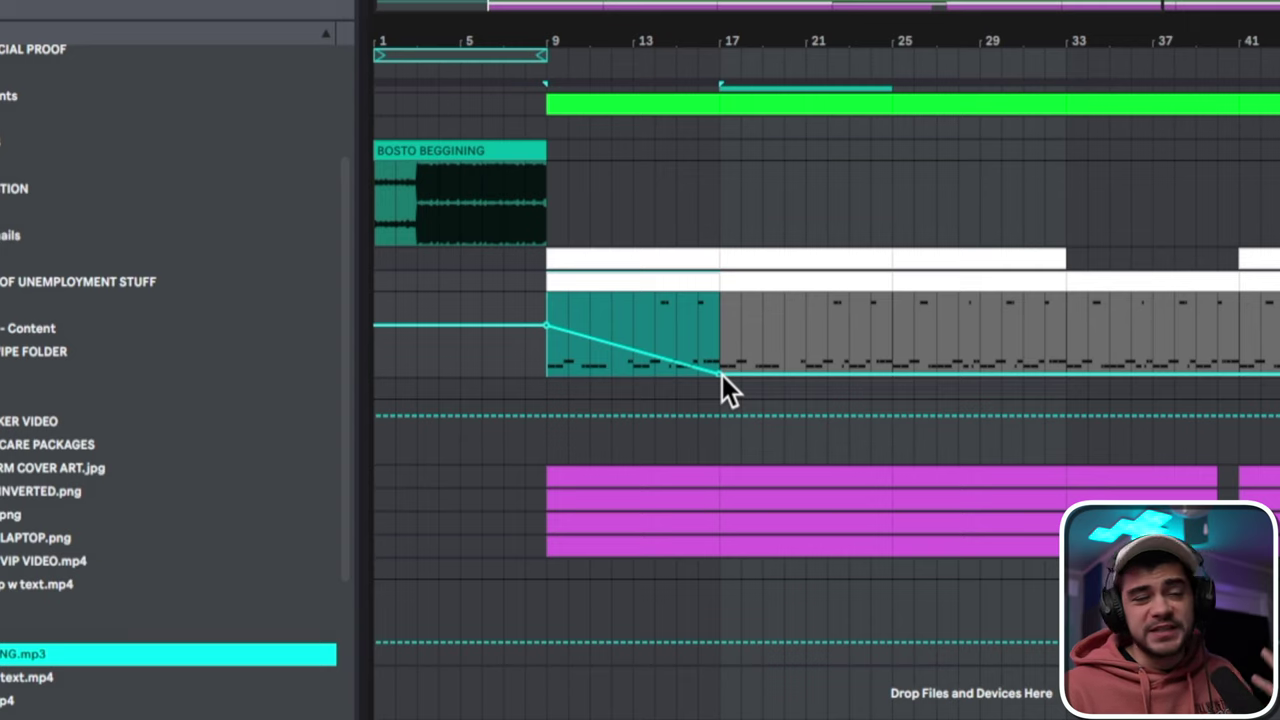
# Duplicate the 808's bars 9–17 glide ramp, then remove the duplicates so only one ramp remains.
pyautogui.click(612, 290)
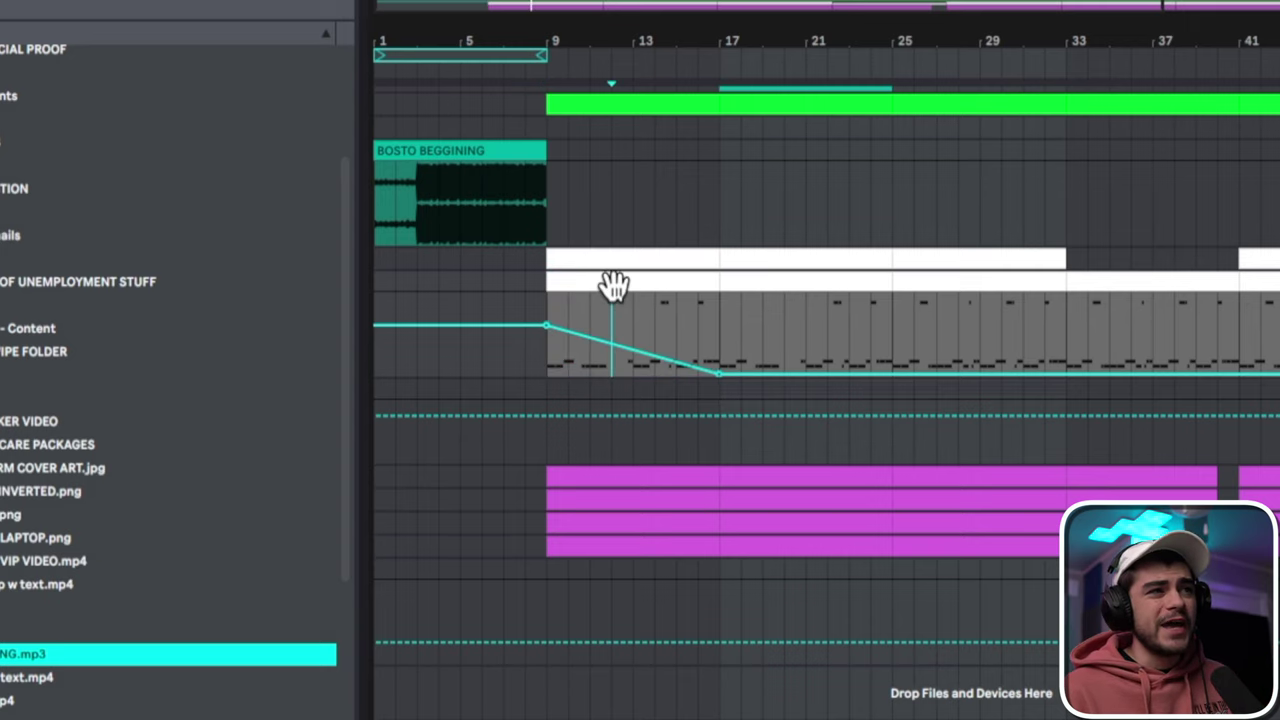
pyautogui.click(611, 285)
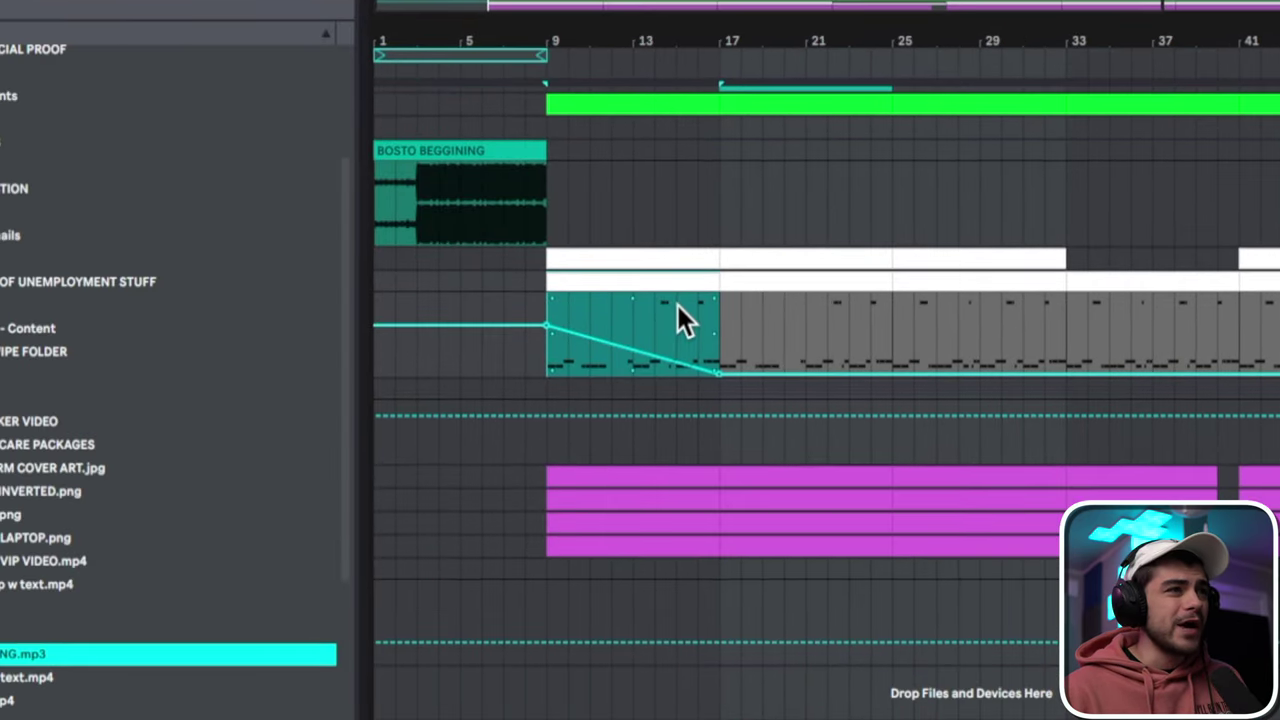
pyautogui.hotkey('ctrl', 'd')
pyautogui.hotkey('ctrl', 'd')
pyautogui.hotkey('ctrl', 'd')
pyautogui.click(652, 335)
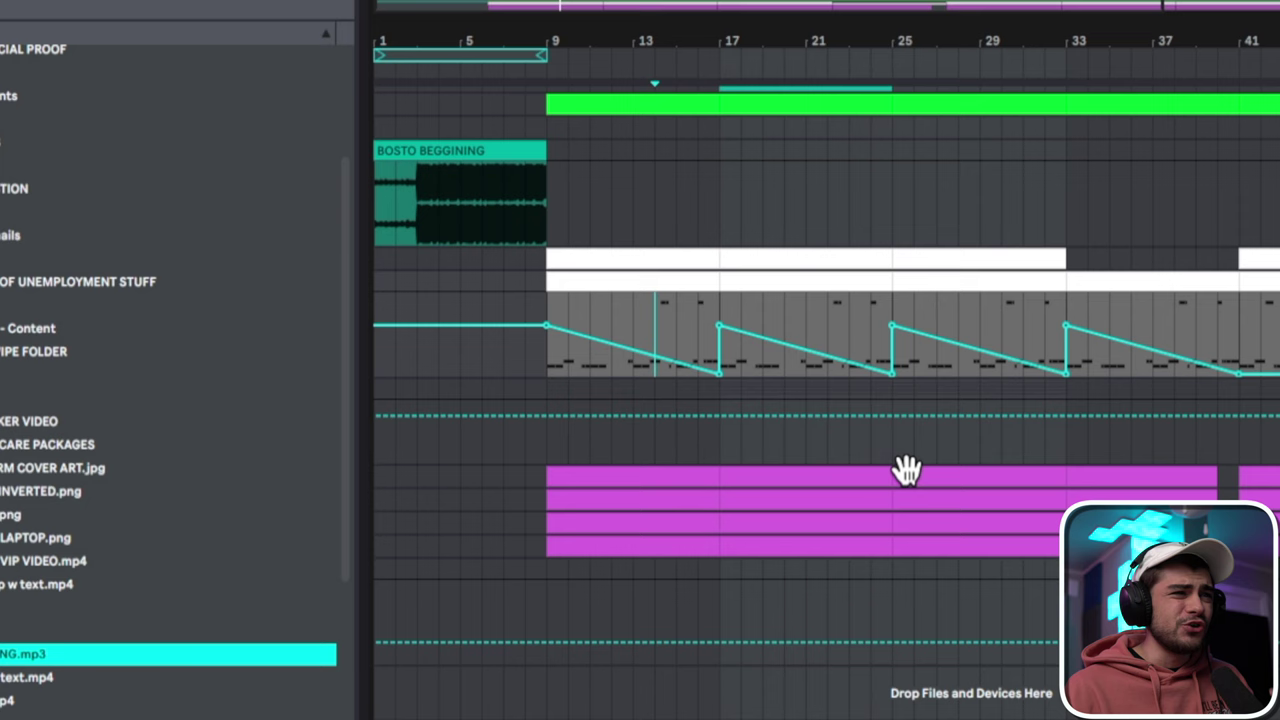
pyautogui.click(891, 397)
pyautogui.press('Delete')
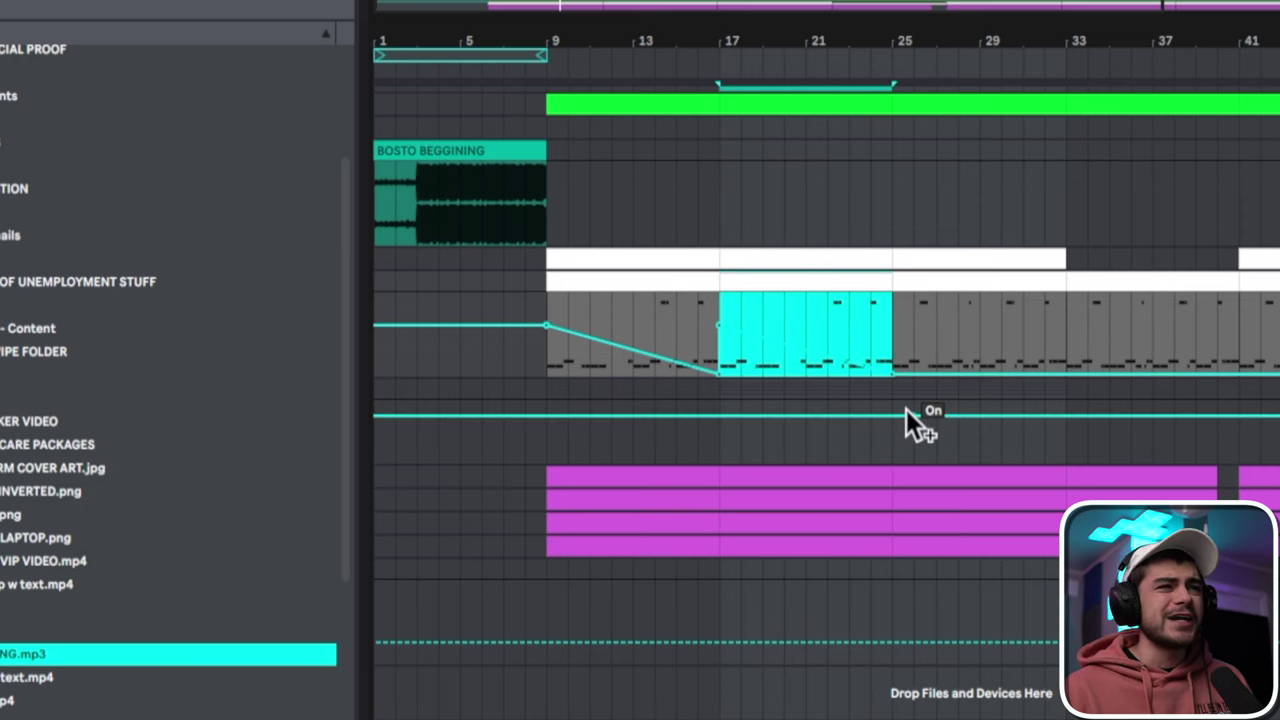
pyautogui.press('Delete')
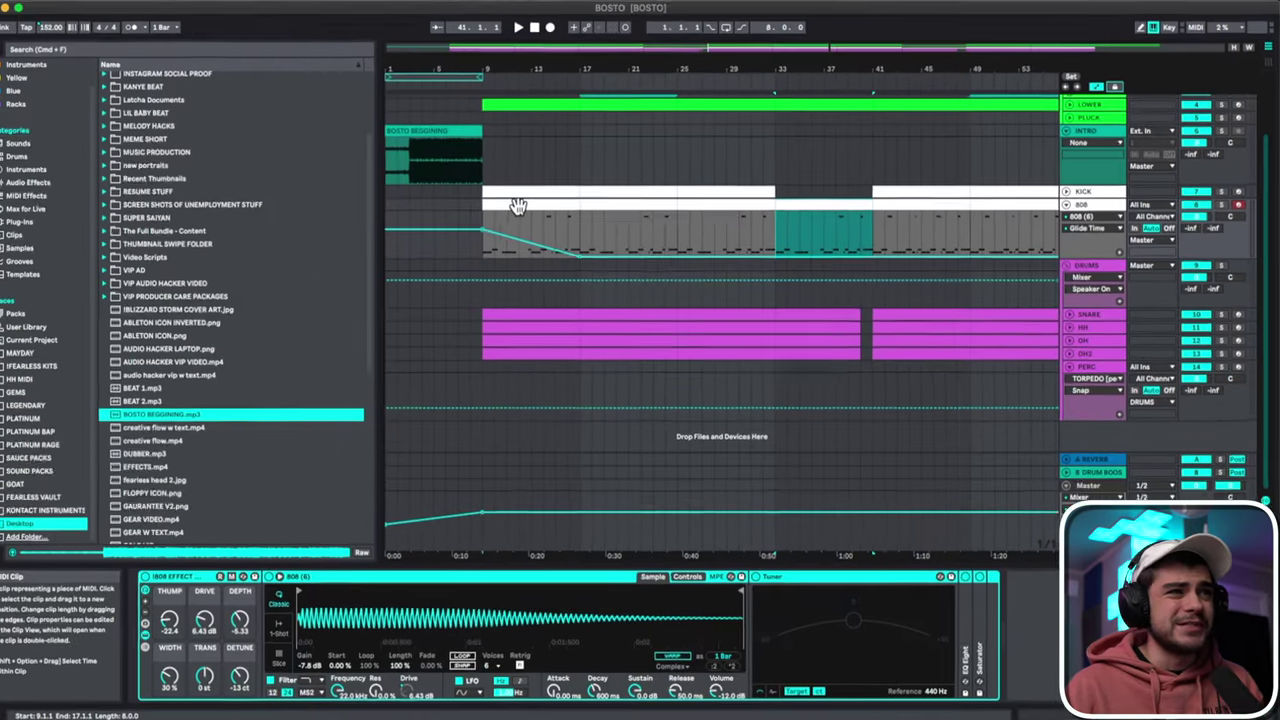
# Duplicate the 808 clip three times, fit track heights, and zoom to bars 25–47 and back out.
pyautogui.click(522, 205)
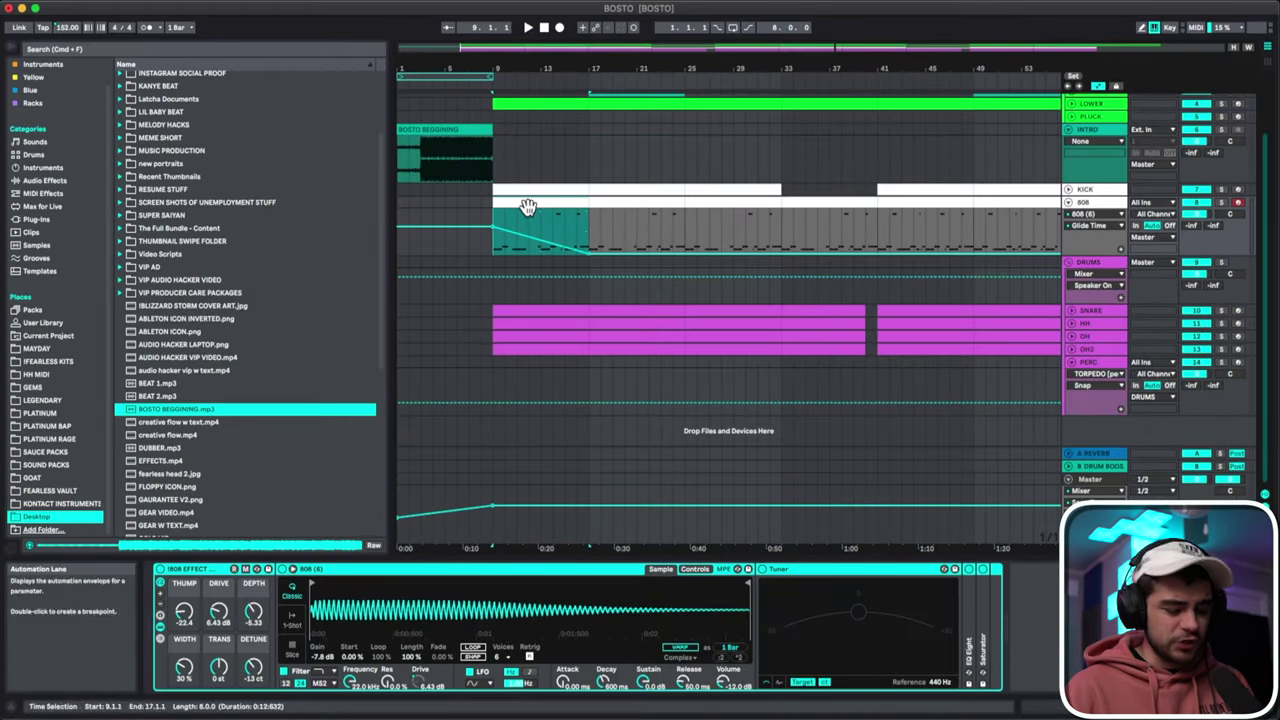
pyautogui.press('super+d')
pyautogui.press('super+d')
pyautogui.press('super+d')
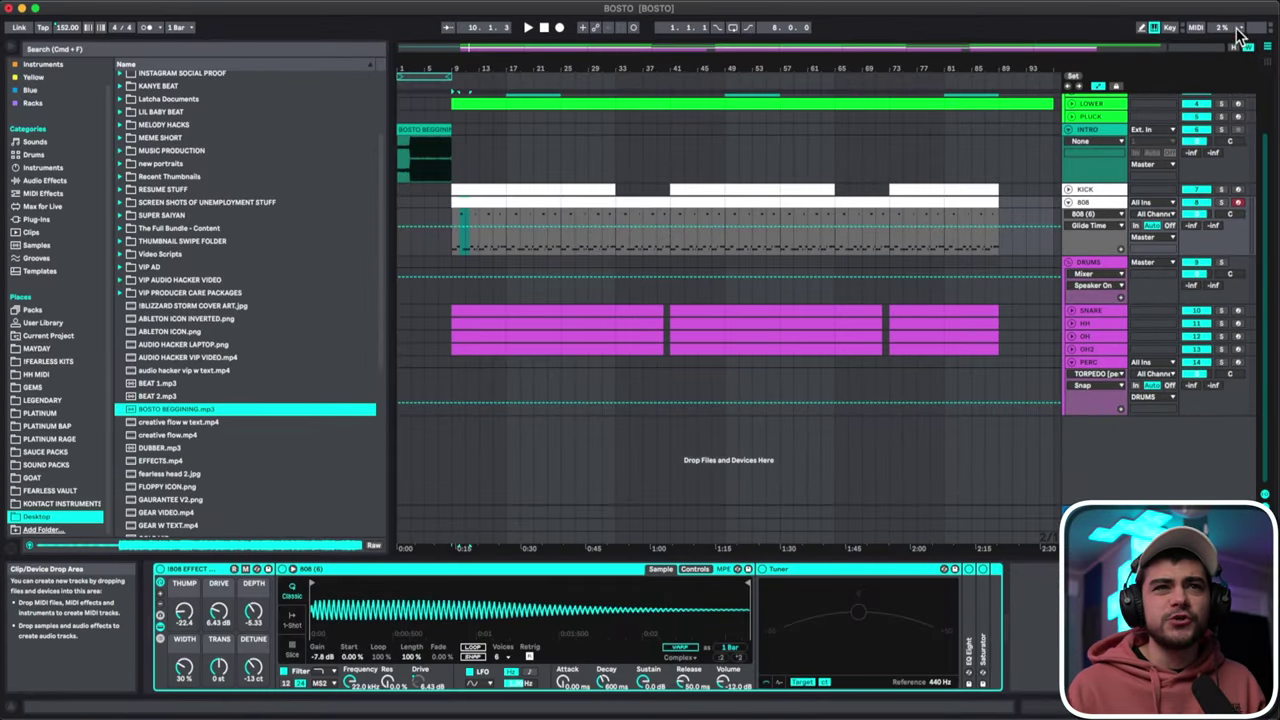
pyautogui.click(1234, 47)
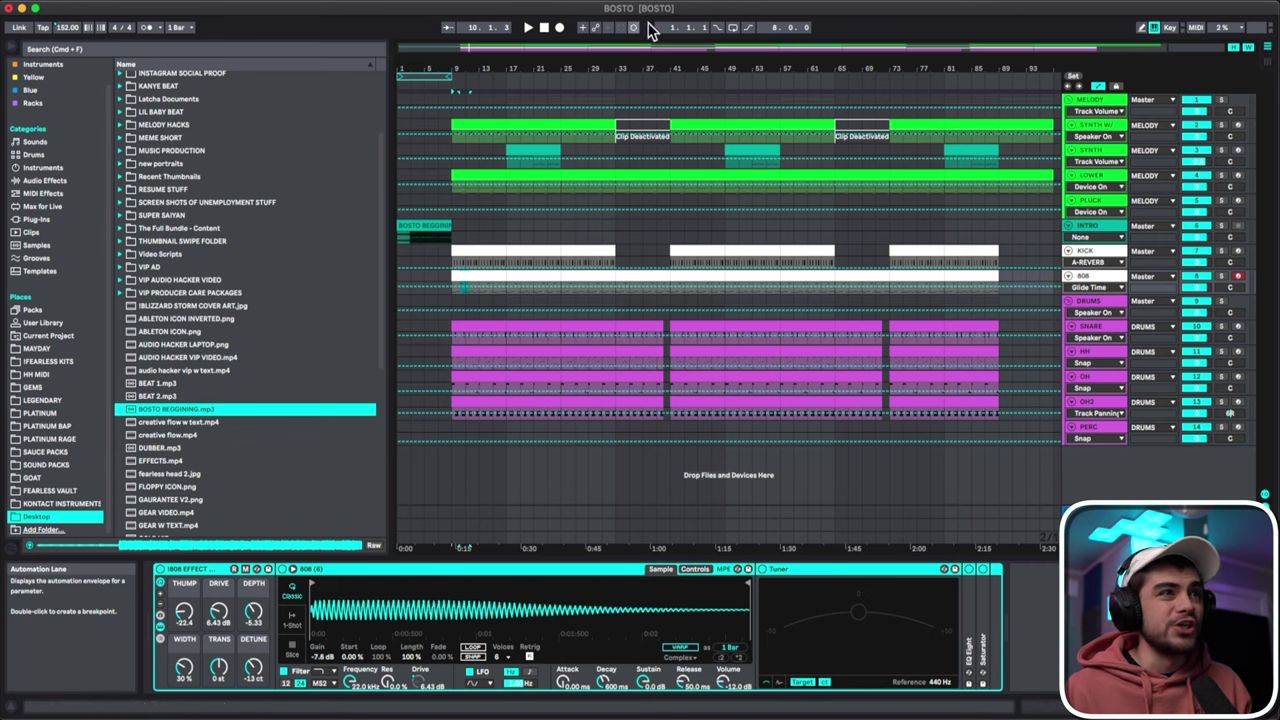
pyautogui.moveTo(613, 68); pyautogui.dragTo(700, 137)
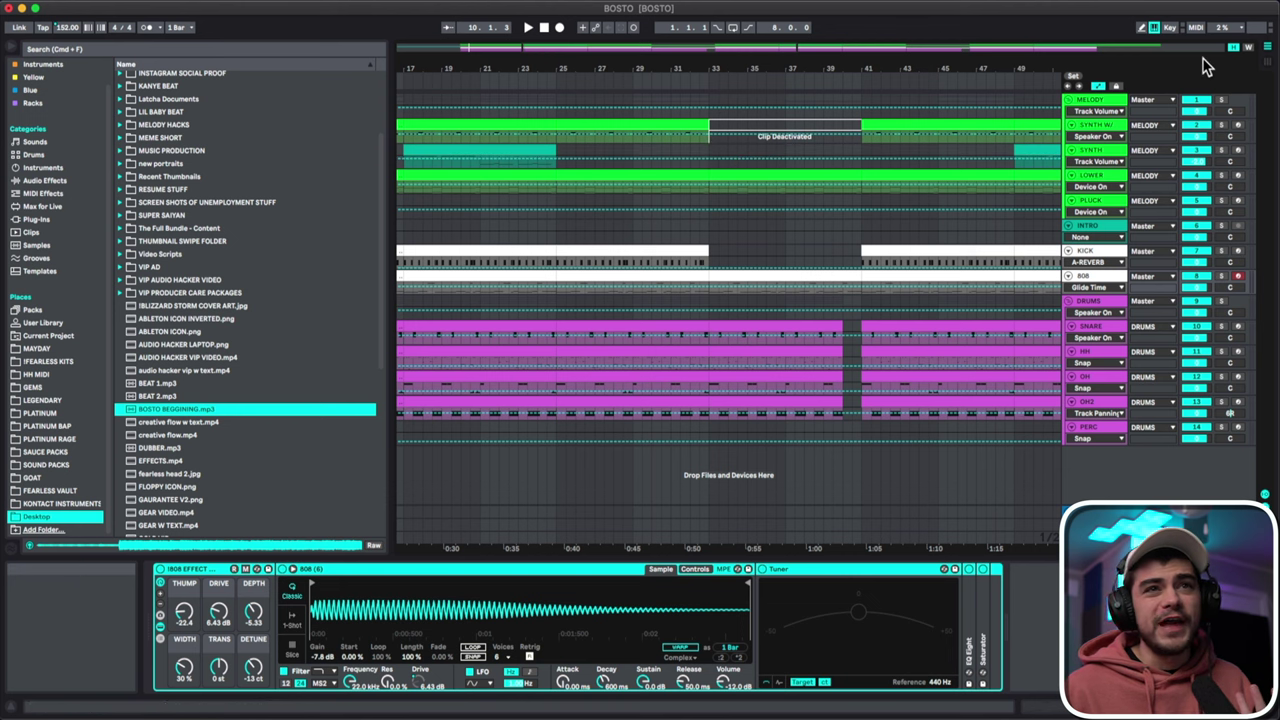
pyautogui.click(1245, 48)
pyautogui.click(1234, 48)
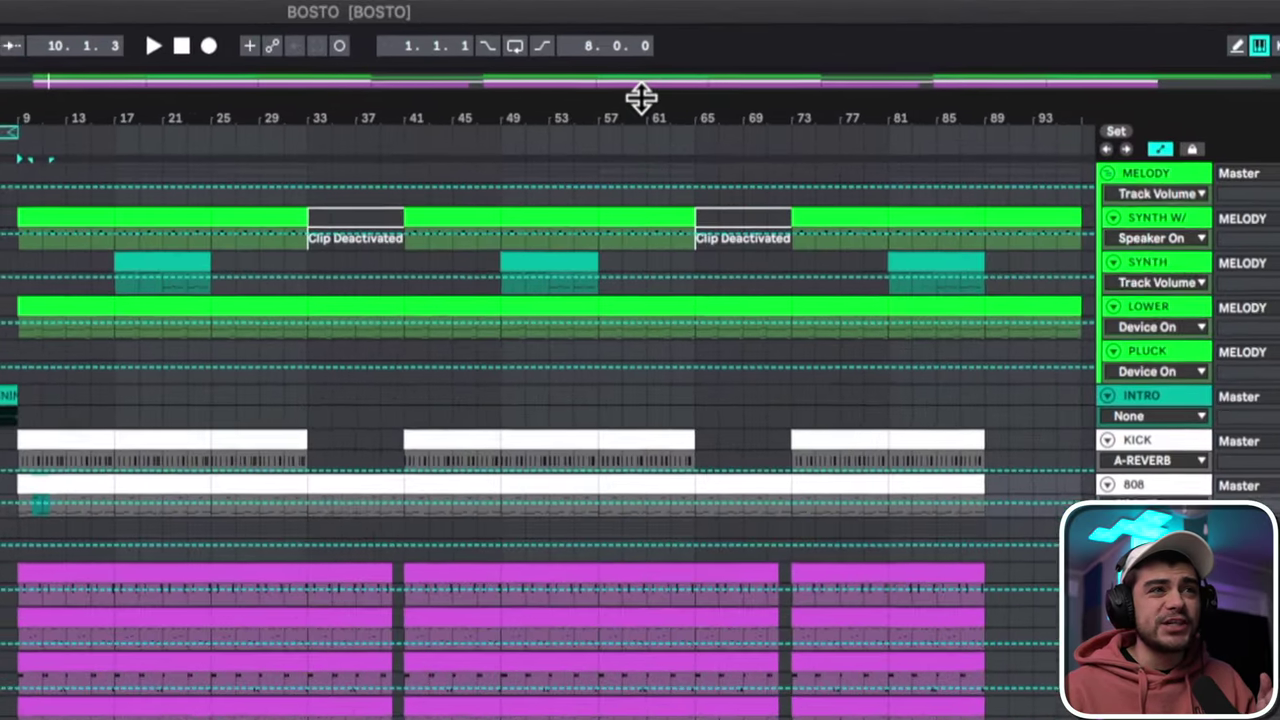
# Enlarge the song overview, then zoom the arrangement in horizontally around bars 65–75.
pyautogui.moveTo(804, 57); pyautogui.dragTo(807, 130)
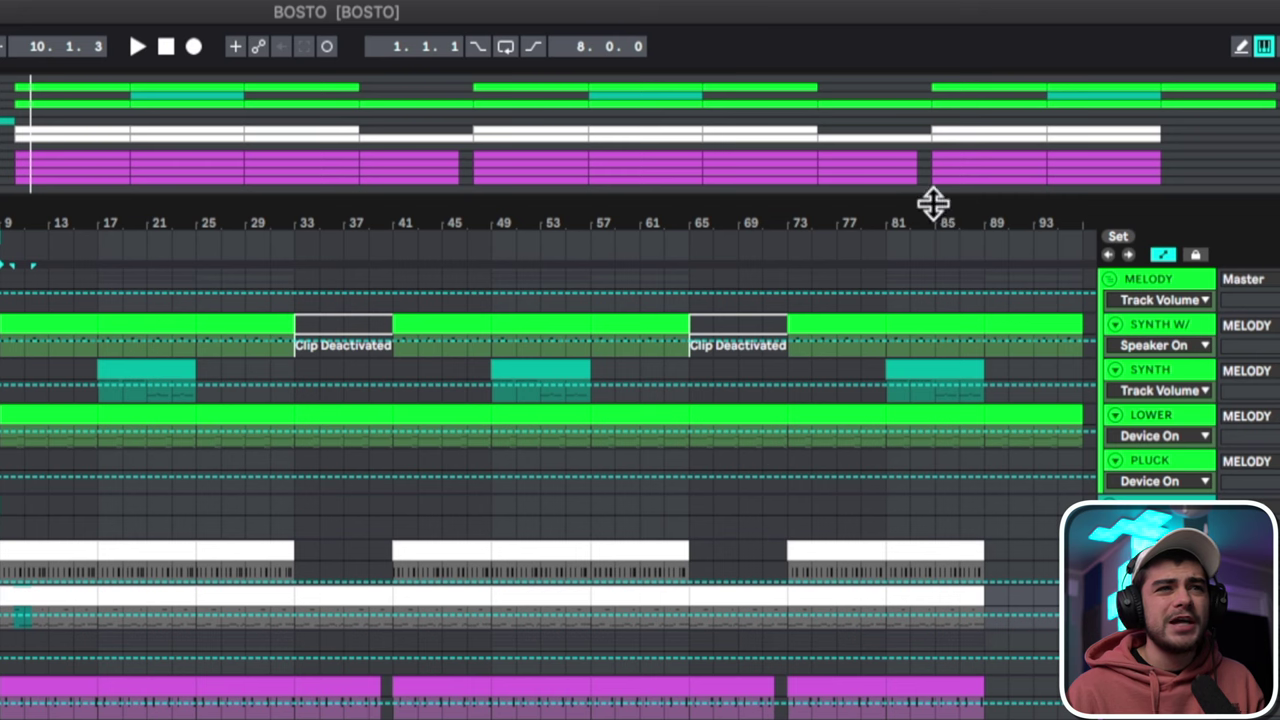
pyautogui.moveTo(937, 208); pyautogui.dragTo(860, 340)
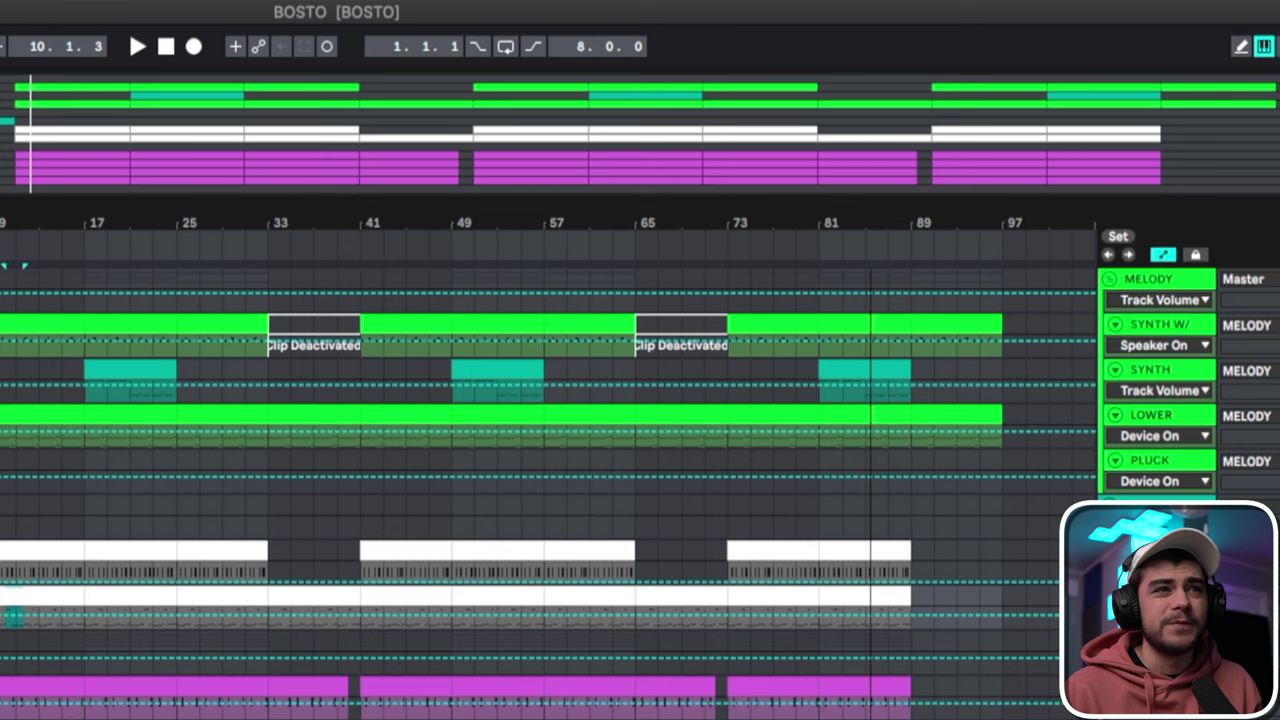
pyautogui.press('z')
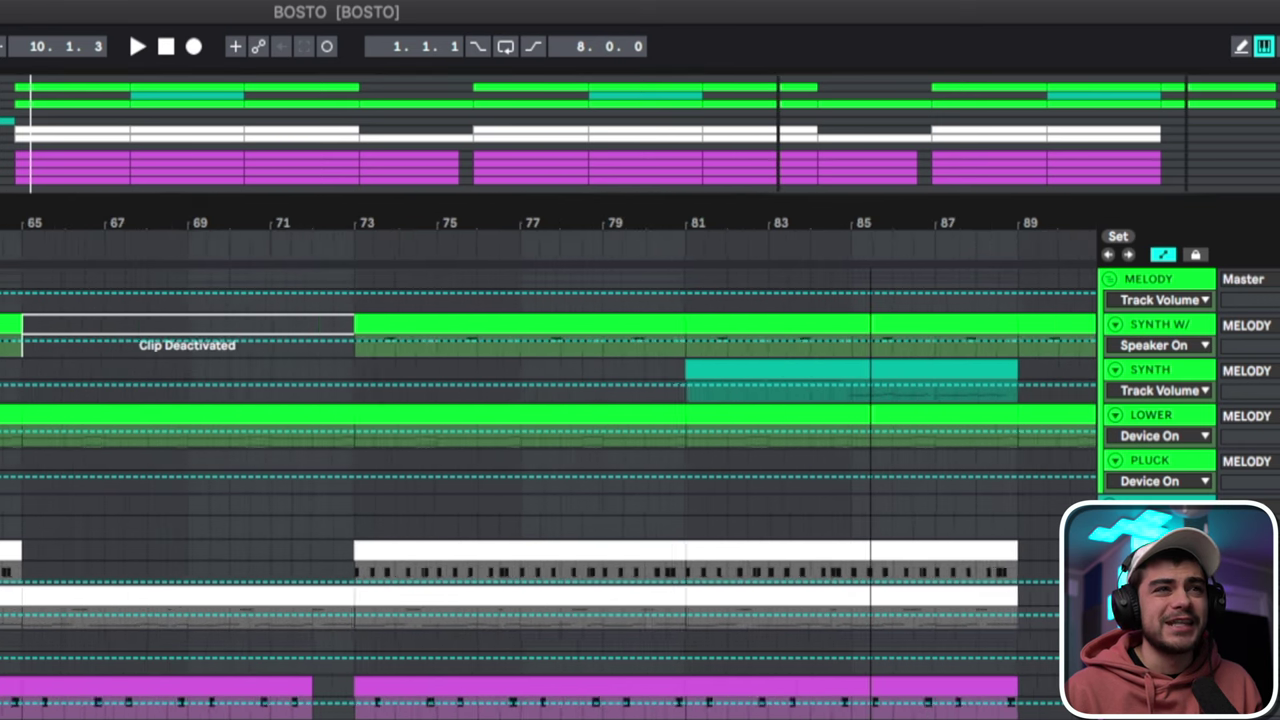
pyautogui.moveTo(873, 215)
pyautogui.mouseDown()
pyautogui.moveTo(820, 215)
pyautogui.moveTo(820, 180)
pyautogui.moveTo(873, 215)
pyautogui.mouseUp()
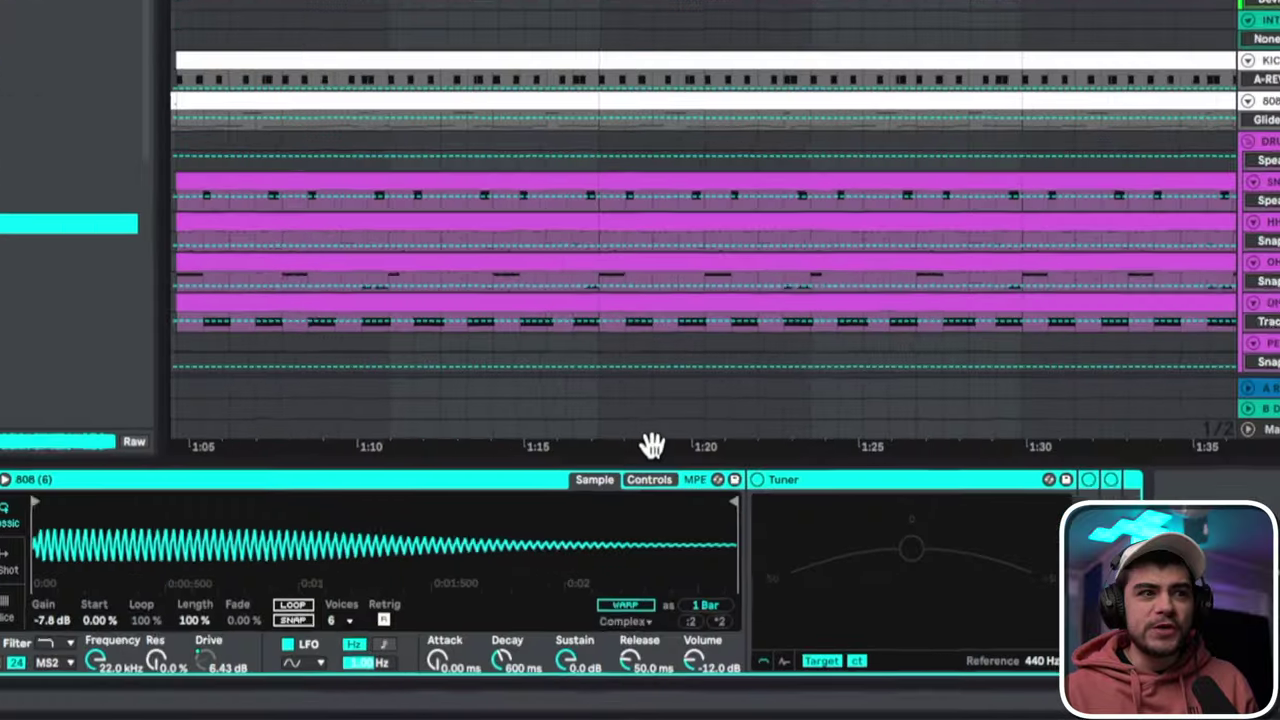
# Scroll the arrangement around the 1:00–1:25 area and select the 1:12–1:21 range.
pyautogui.moveTo(687, 548); pyautogui.dragTo(604, 543)
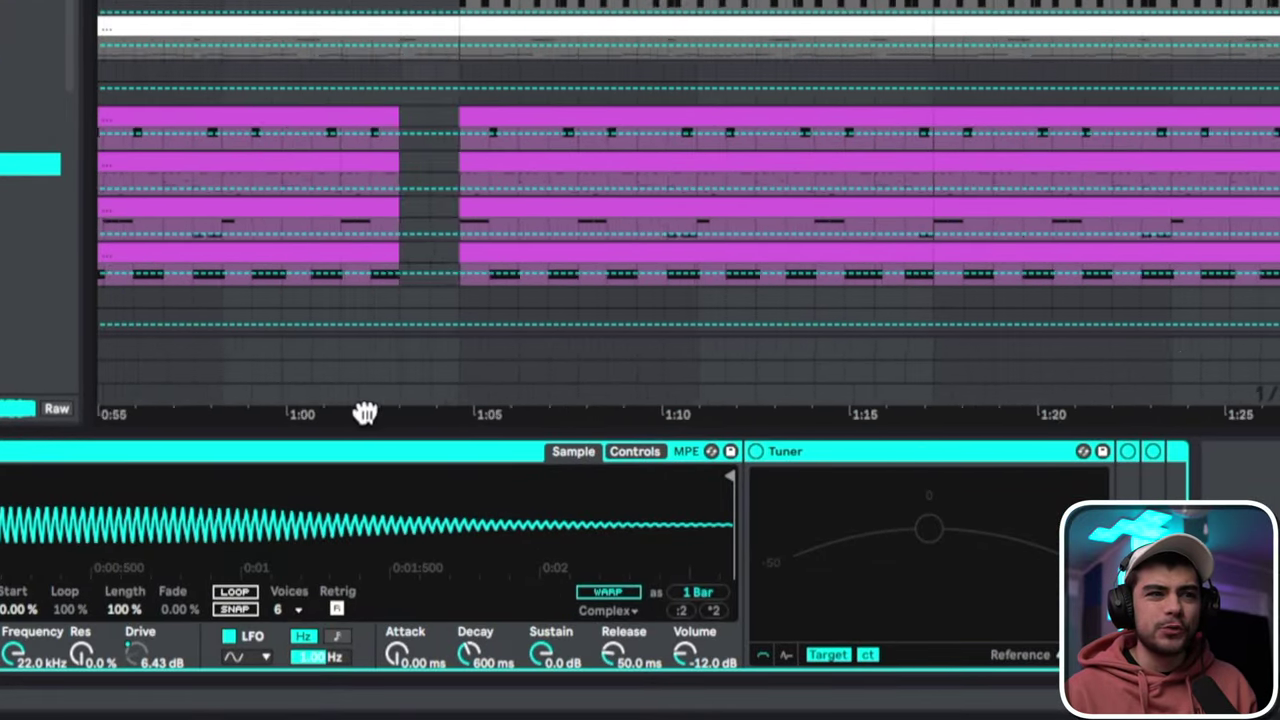
pyautogui.moveTo(366, 411)
pyautogui.mouseDown()
pyautogui.moveTo(330, 410)
pyautogui.moveTo(589, 409)
pyautogui.moveTo(368, 401)
pyautogui.mouseUp()
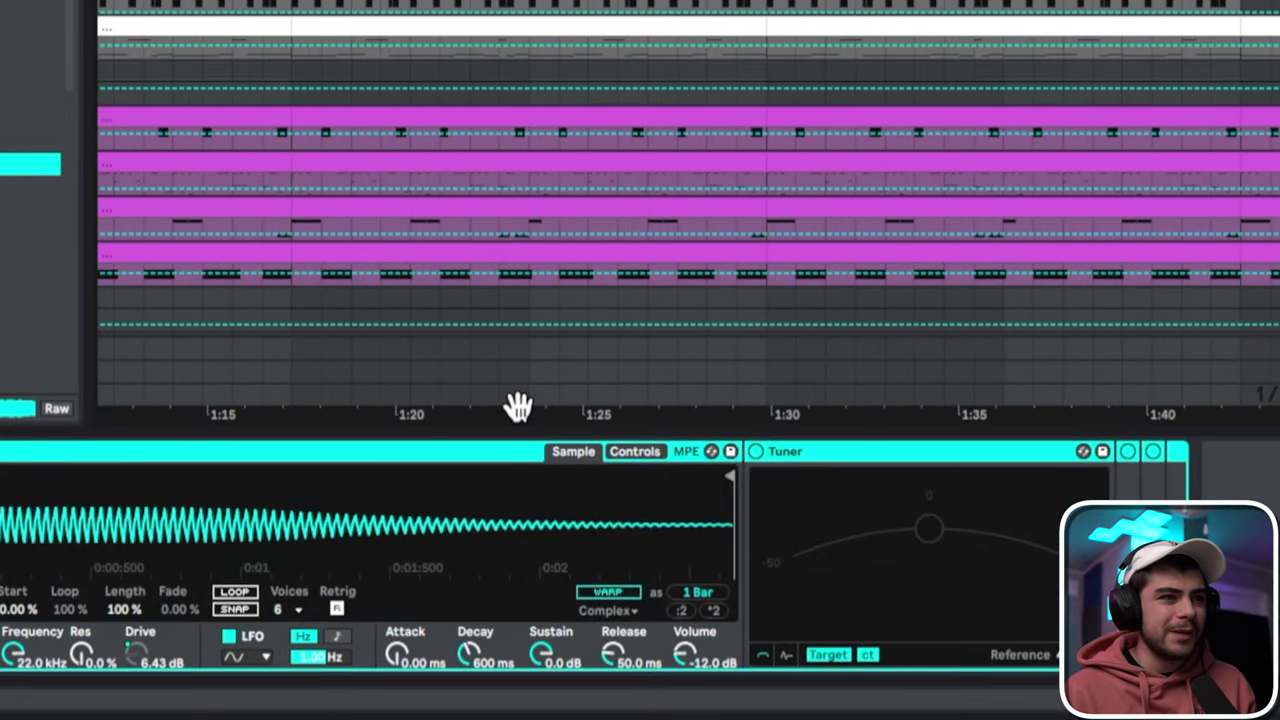
pyautogui.moveTo(519, 406); pyautogui.dragTo(587, 407)
pyautogui.moveTo(501, 419); pyautogui.dragTo(868, 425)
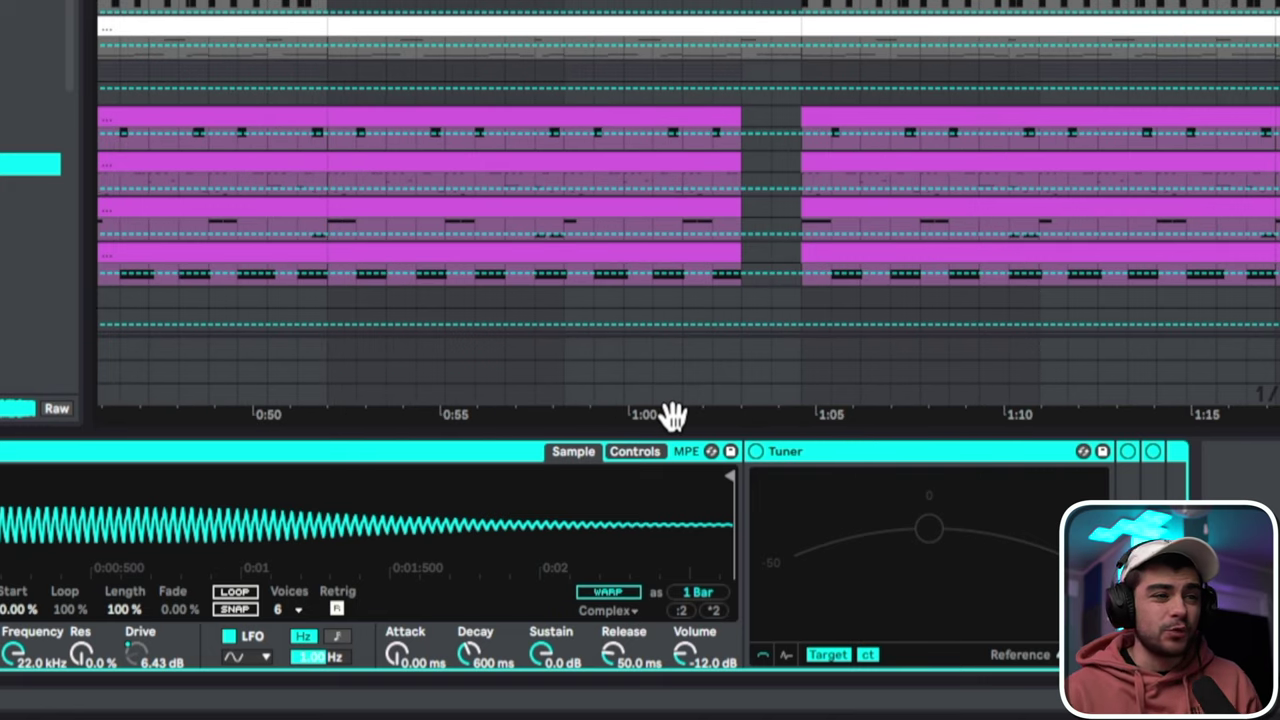
pyautogui.moveTo(707, 419); pyautogui.dragTo(951, 400)
pyautogui.moveTo(824, 410); pyautogui.dragTo(637, 405)
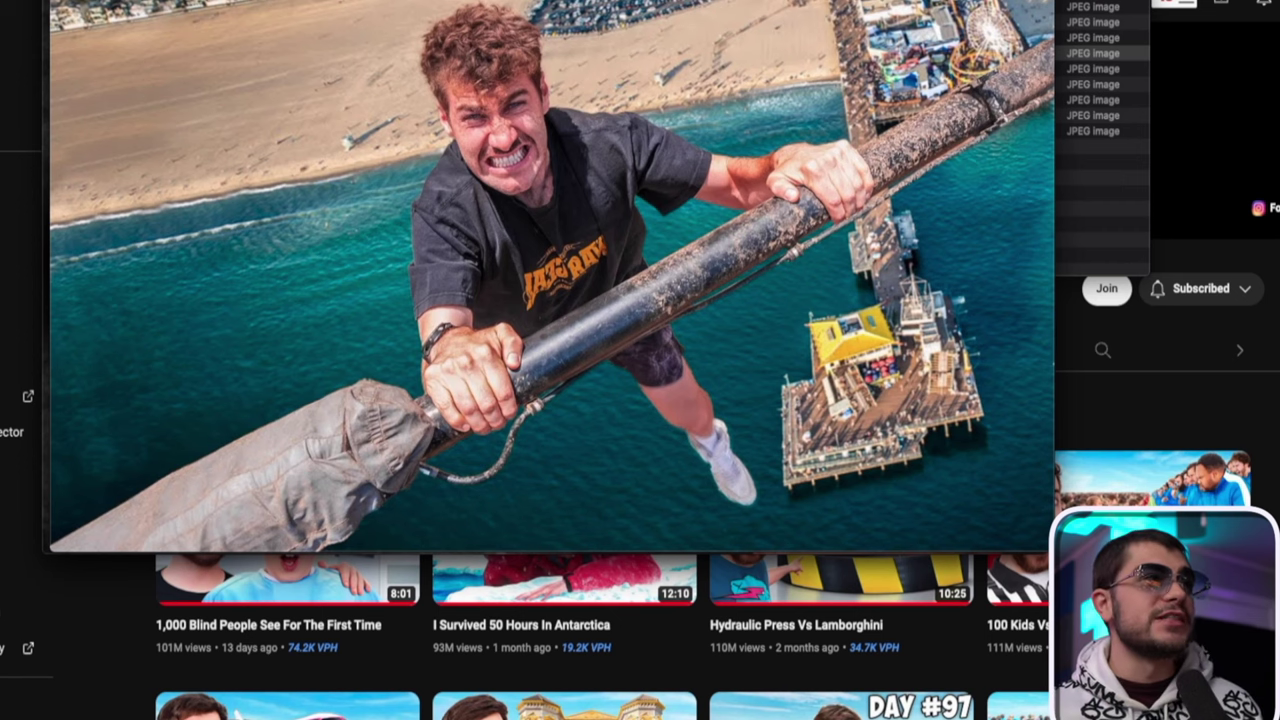
# Flip to the next thumbnail, close the preview, and briefly open the TubeBuddy panel.
pyautogui.press('Down')
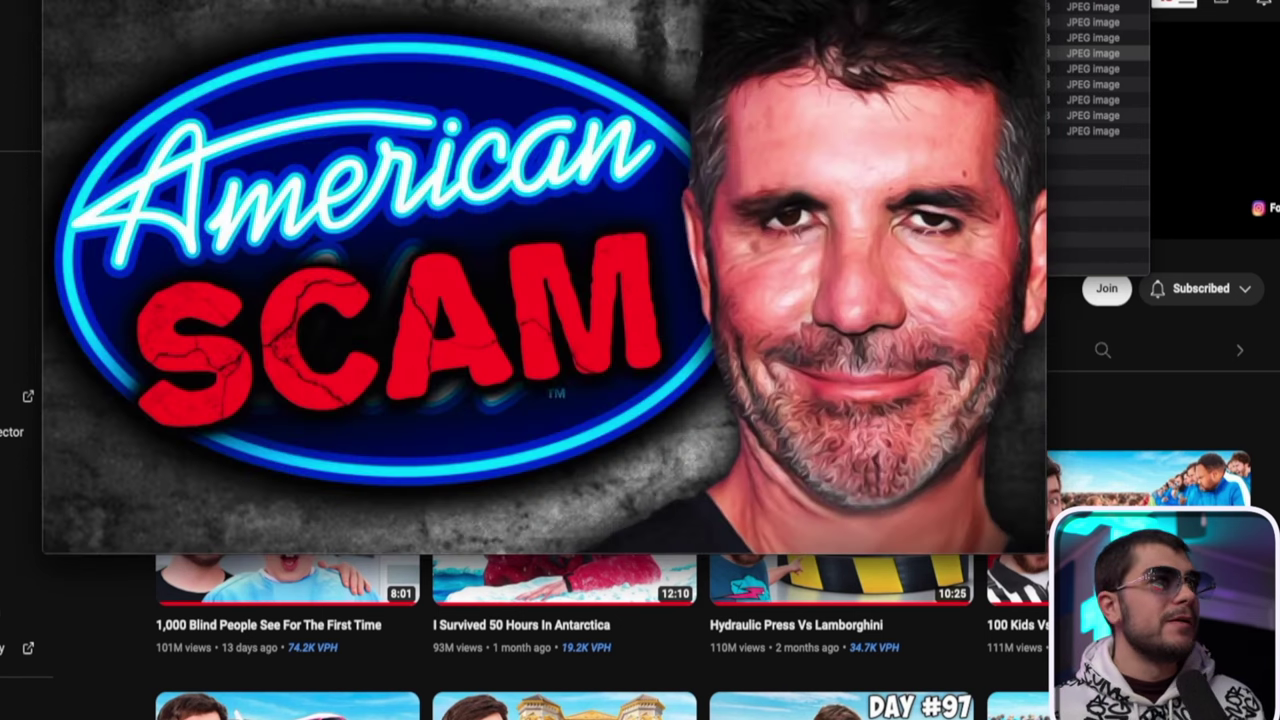
pyautogui.press('space')
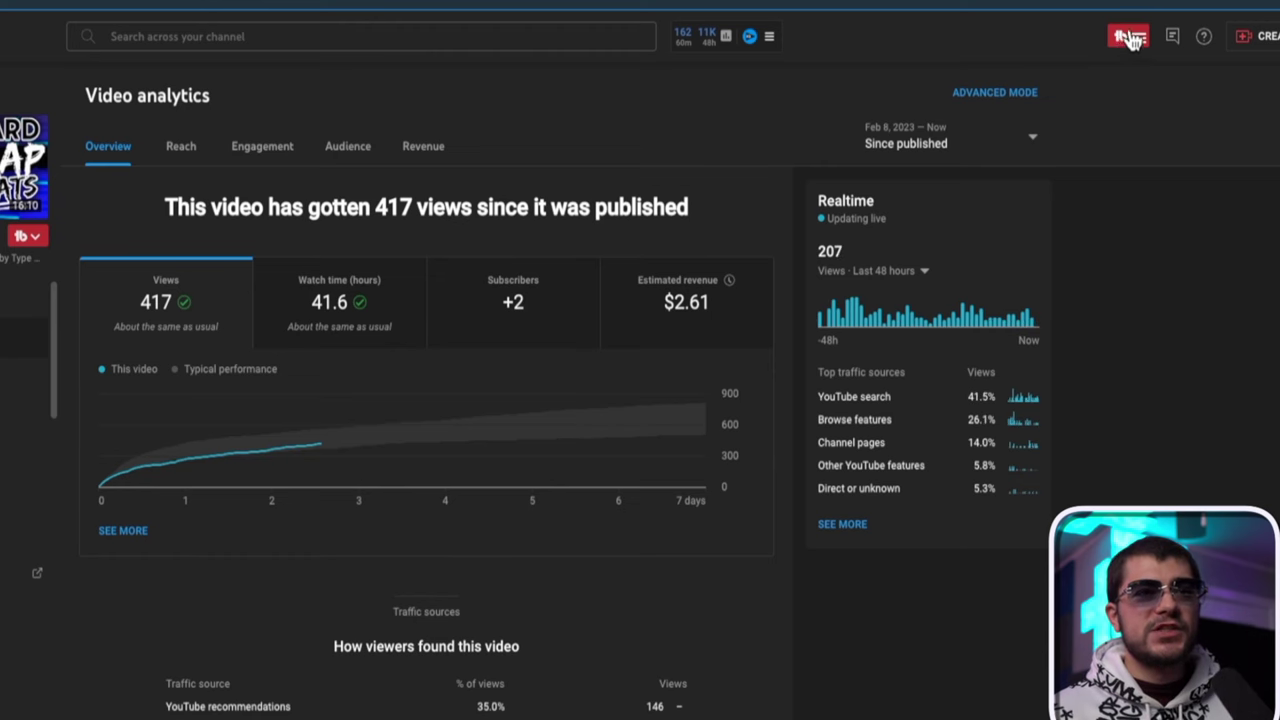
pyautogui.click(1124, 44)
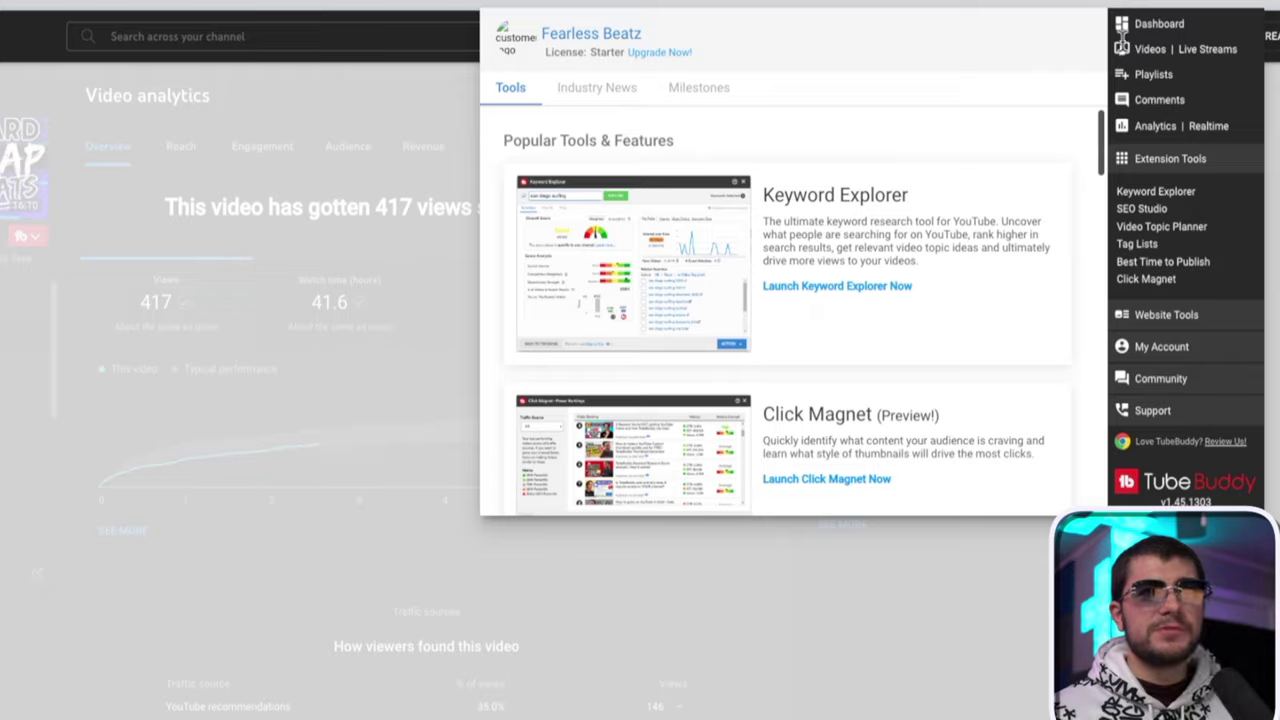
pyautogui.click(1087, 37)
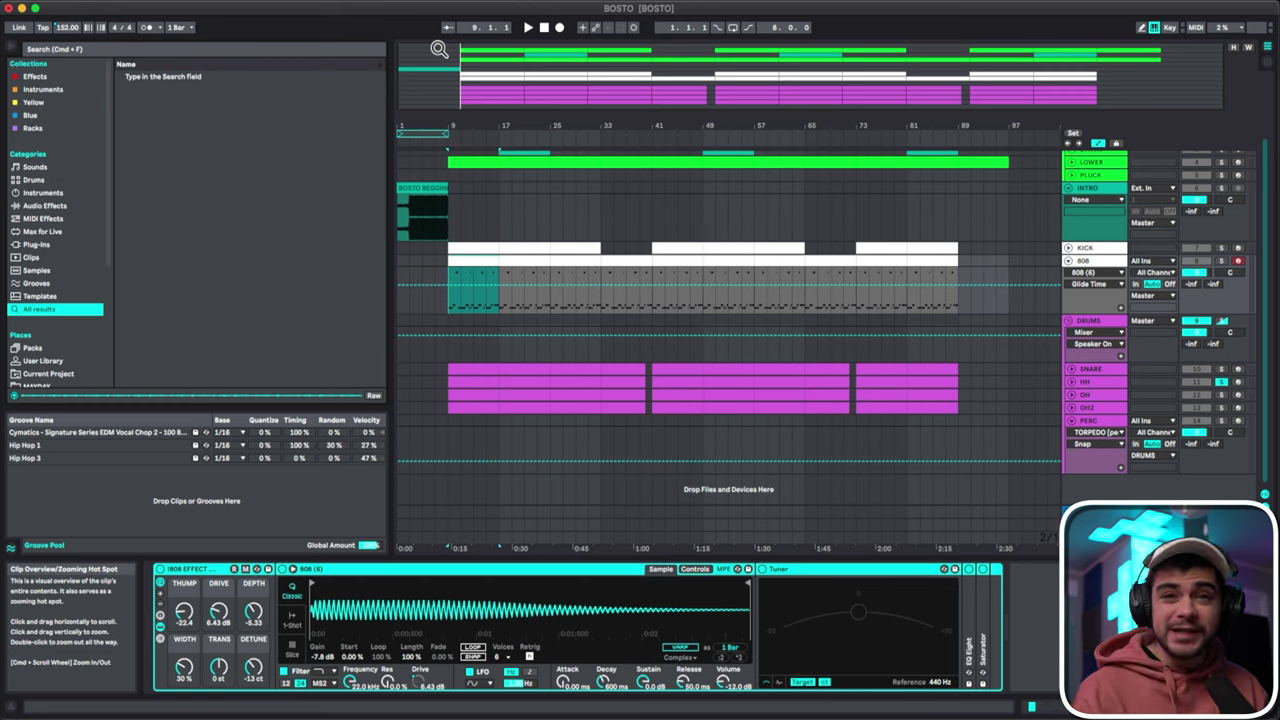
pyautogui.click(190, 5)
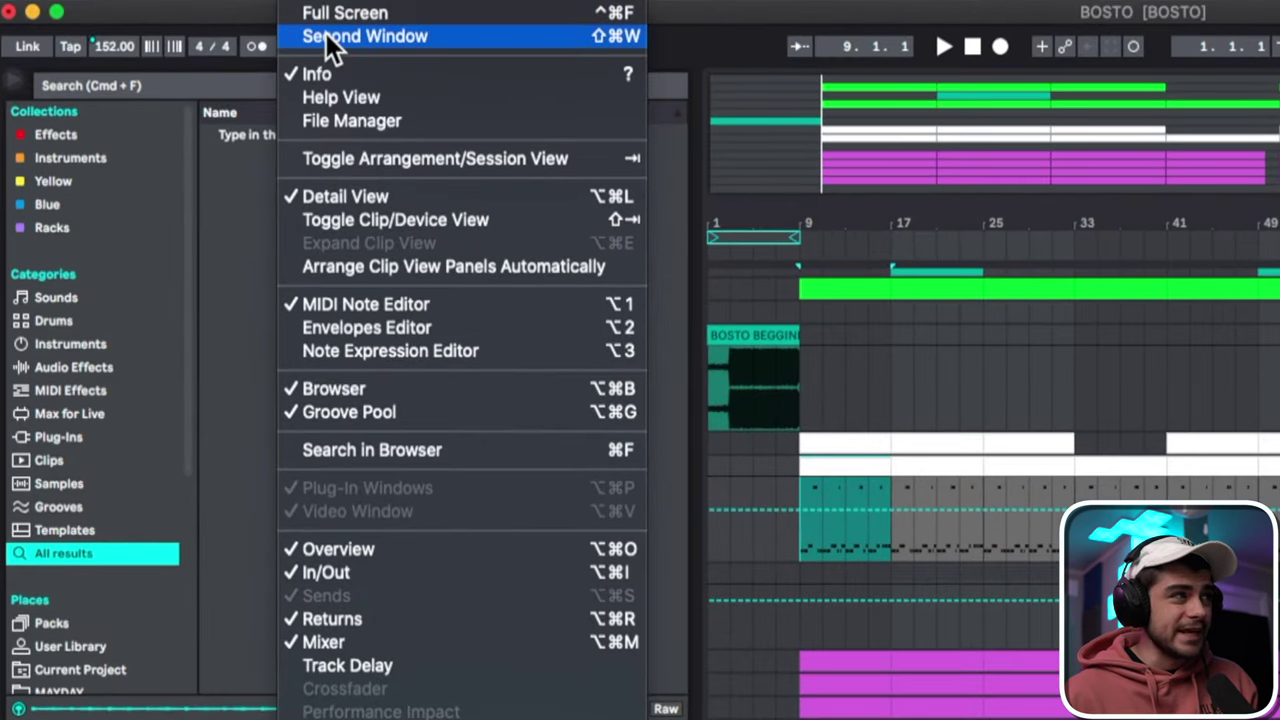
pyautogui.click(326, 35)
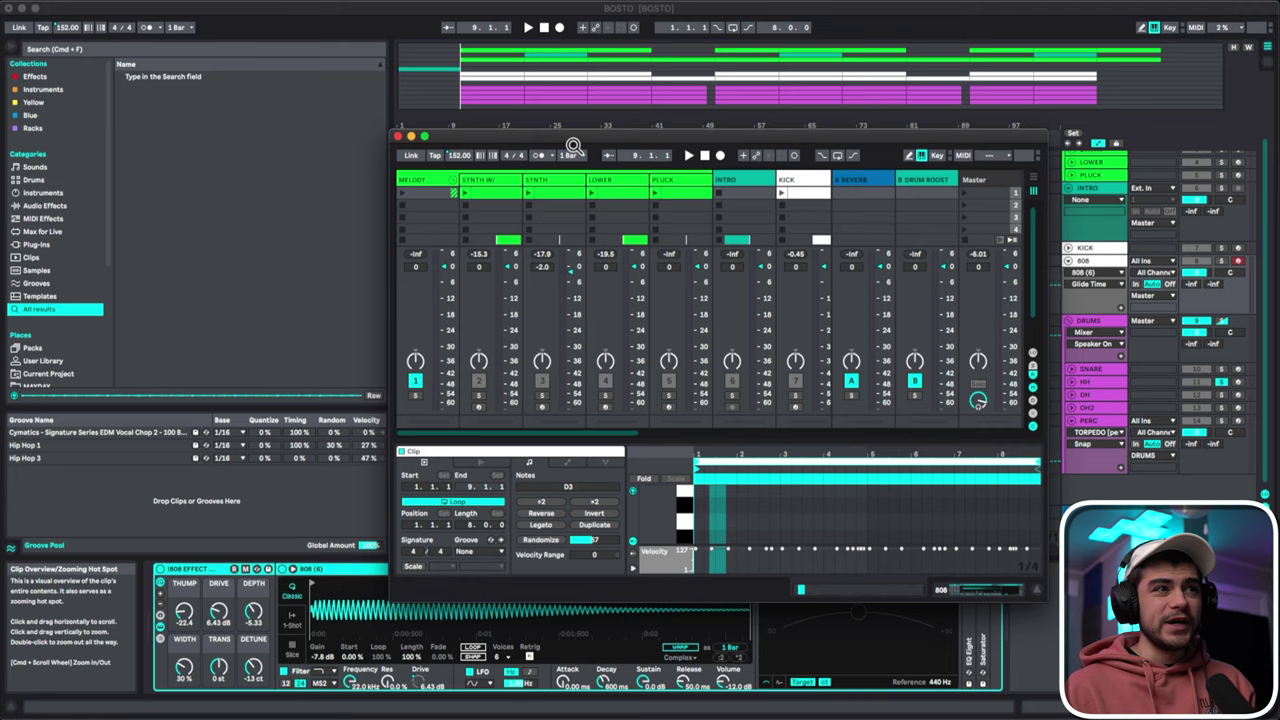
pyautogui.moveTo(573, 140); pyautogui.dragTo(570, 116)
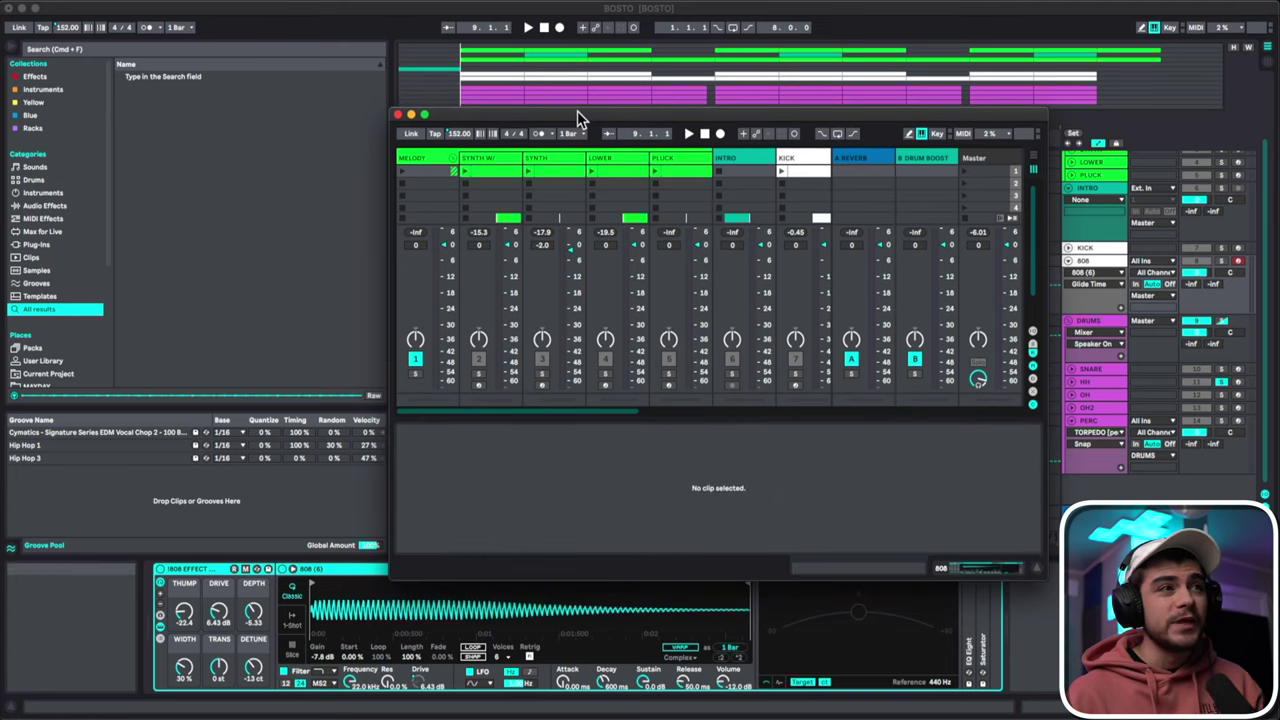
pyautogui.moveTo(577, 110); pyautogui.dragTo(551, 107)
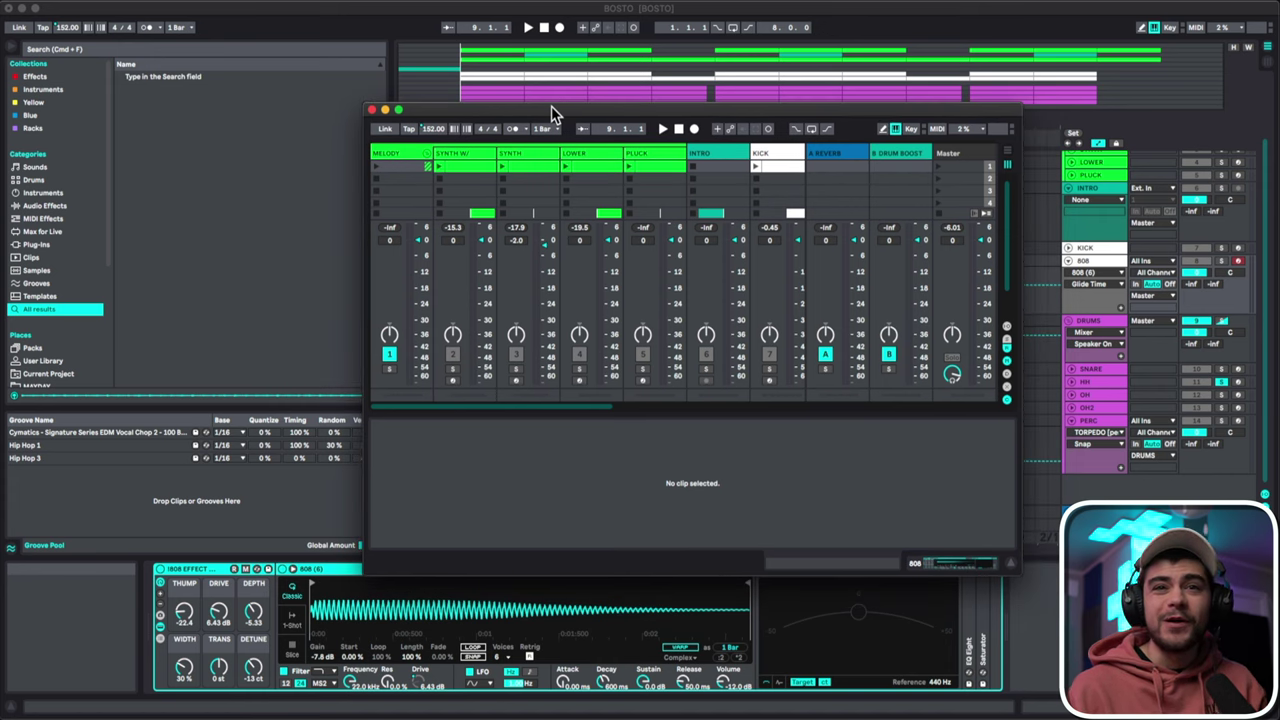
pyautogui.doubleClick(551, 106)
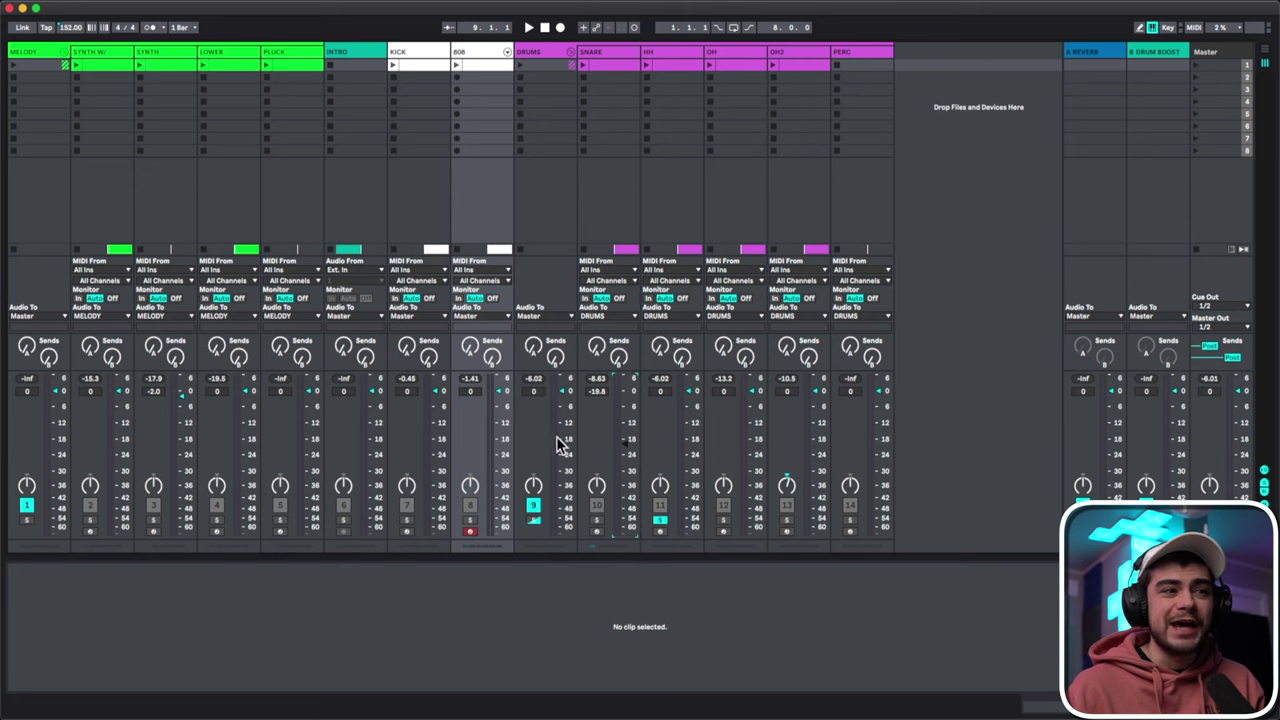
pyautogui.click(8, 8)
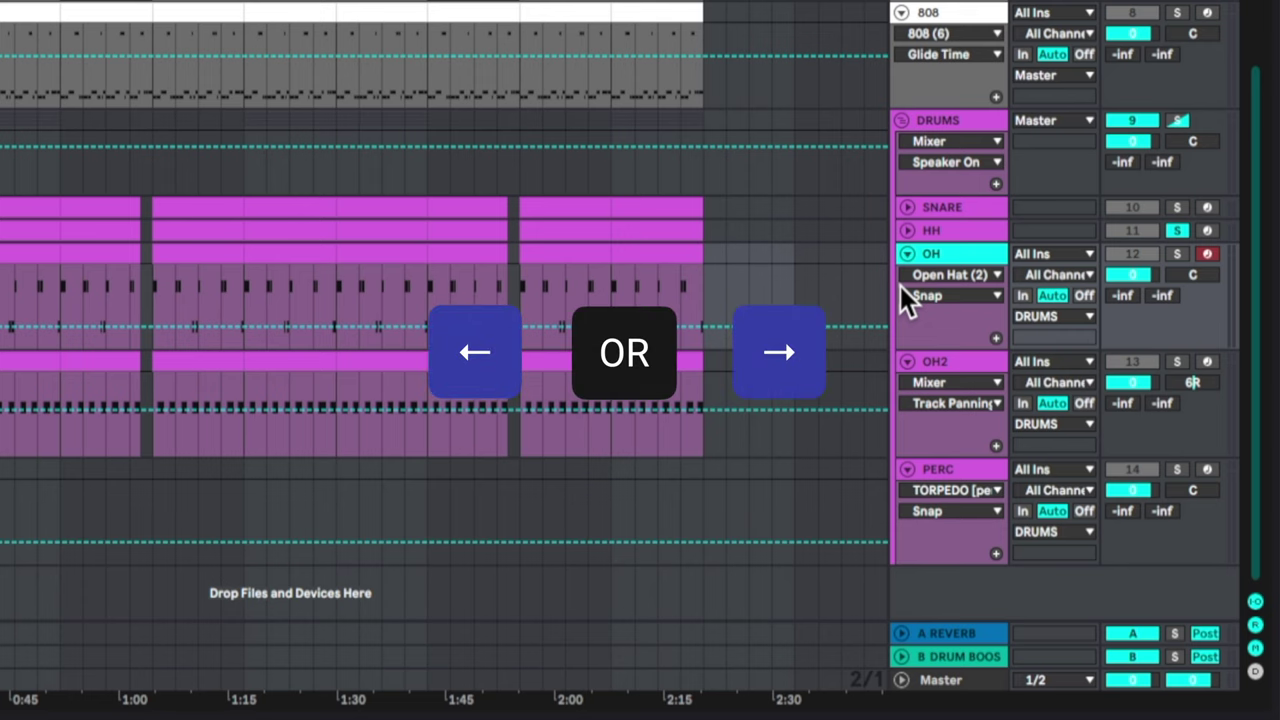
# Fold and unfold the OH track, then fold OH, OH2 and PERC in turn.
pyautogui.press('Left')
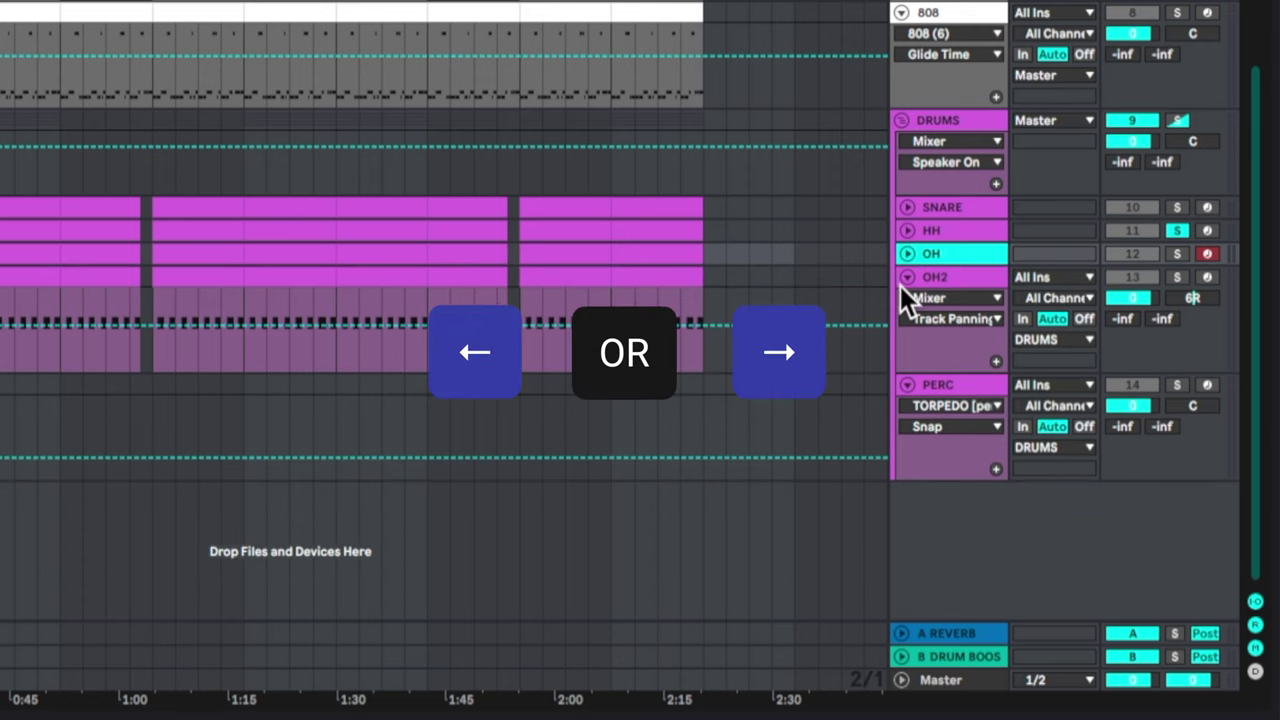
pyautogui.press('Right')
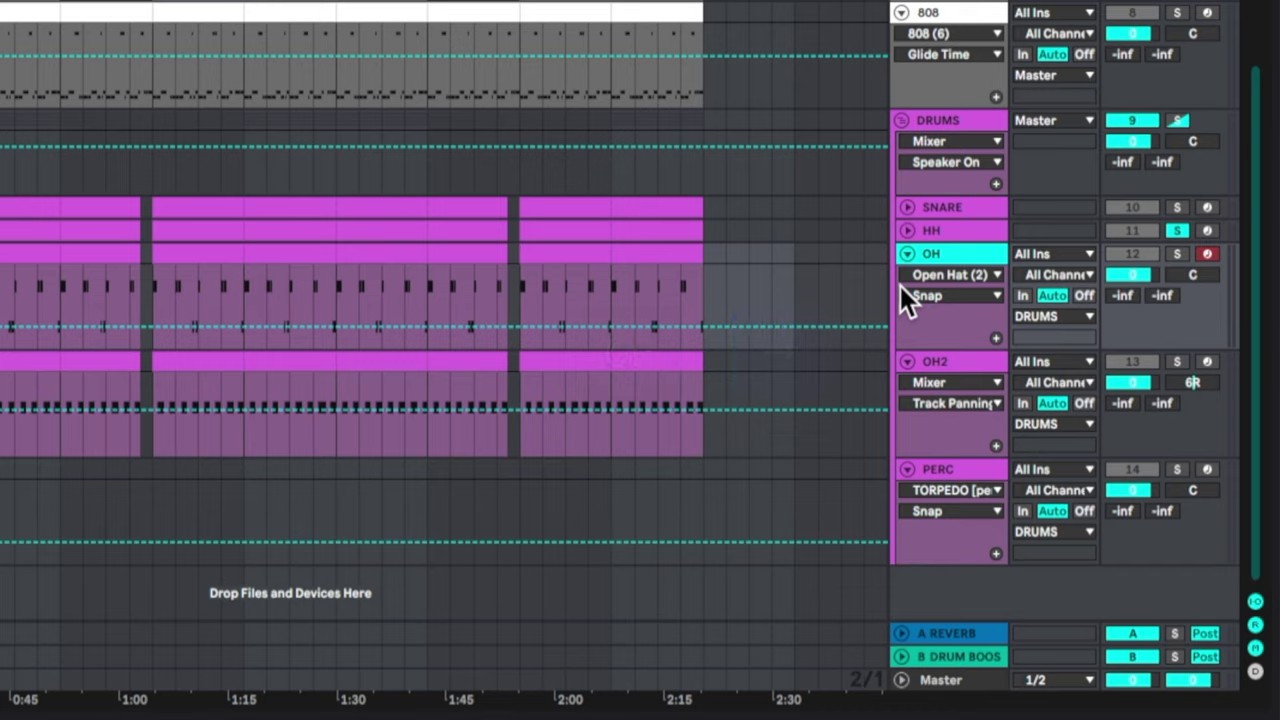
pyautogui.press('Left')
pyautogui.press('Down')
pyautogui.press('Left')
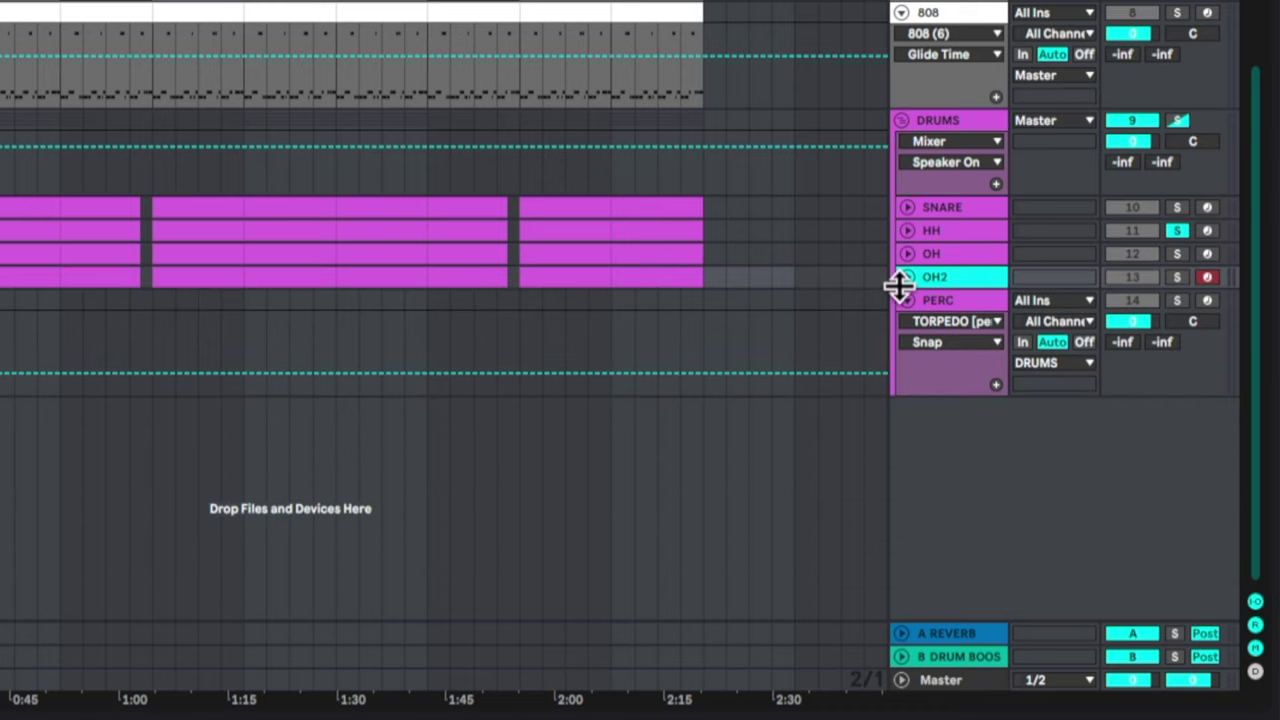
pyautogui.press('Down')
pyautogui.press('Left')
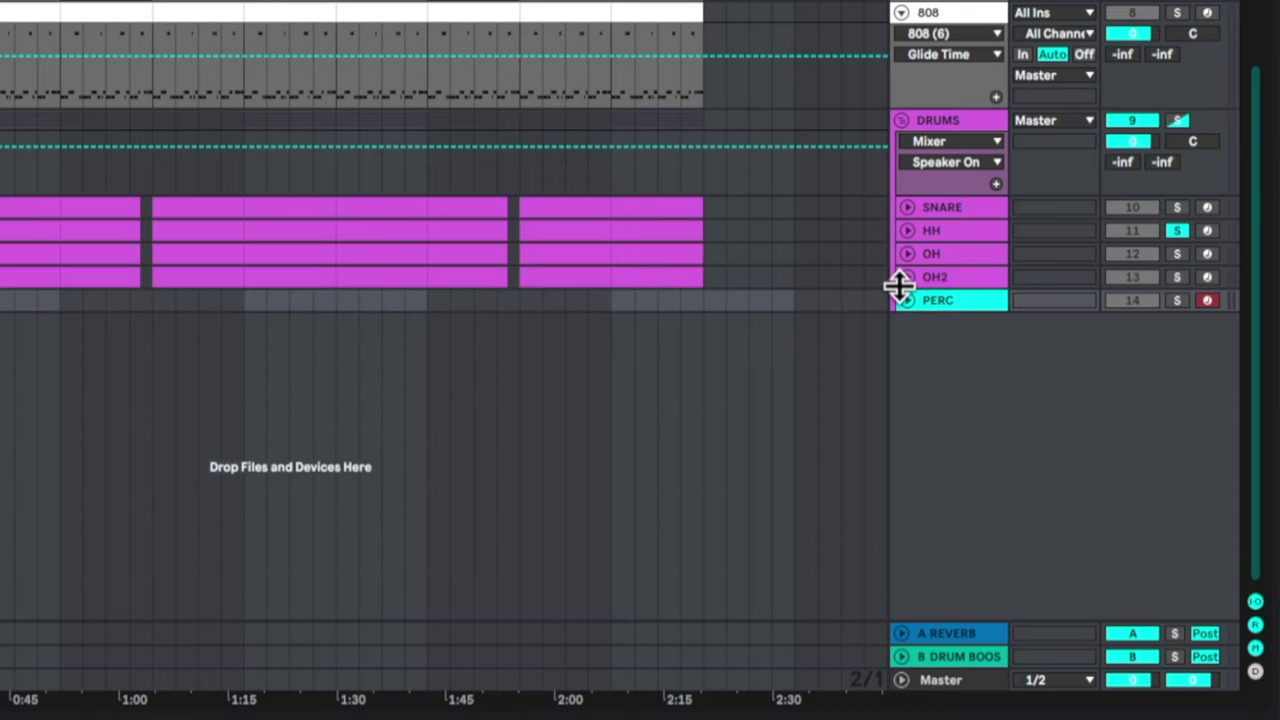
# Unfold PERC, OH2 and OH while stepping back up toward SNARE.
pyautogui.press('Right')
pyautogui.press('Up')
pyautogui.press('Right')
pyautogui.press('Up')
pyautogui.press('Right')
pyautogui.press('Up')
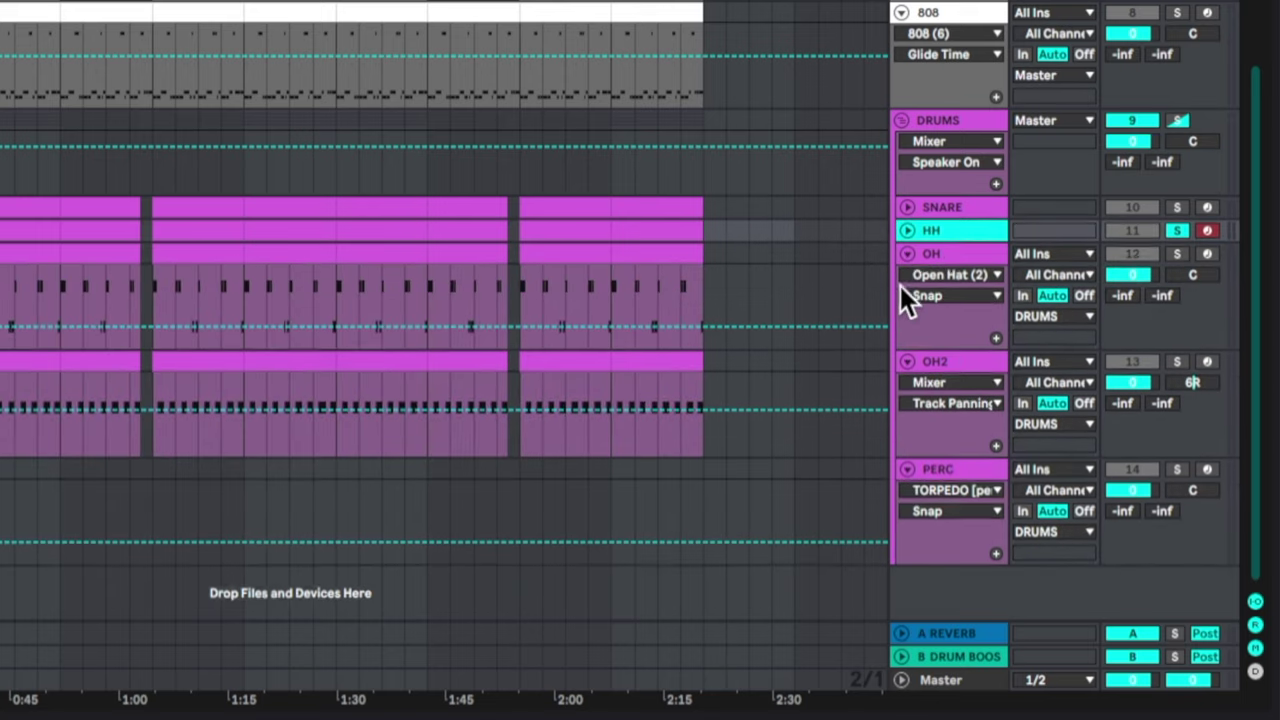